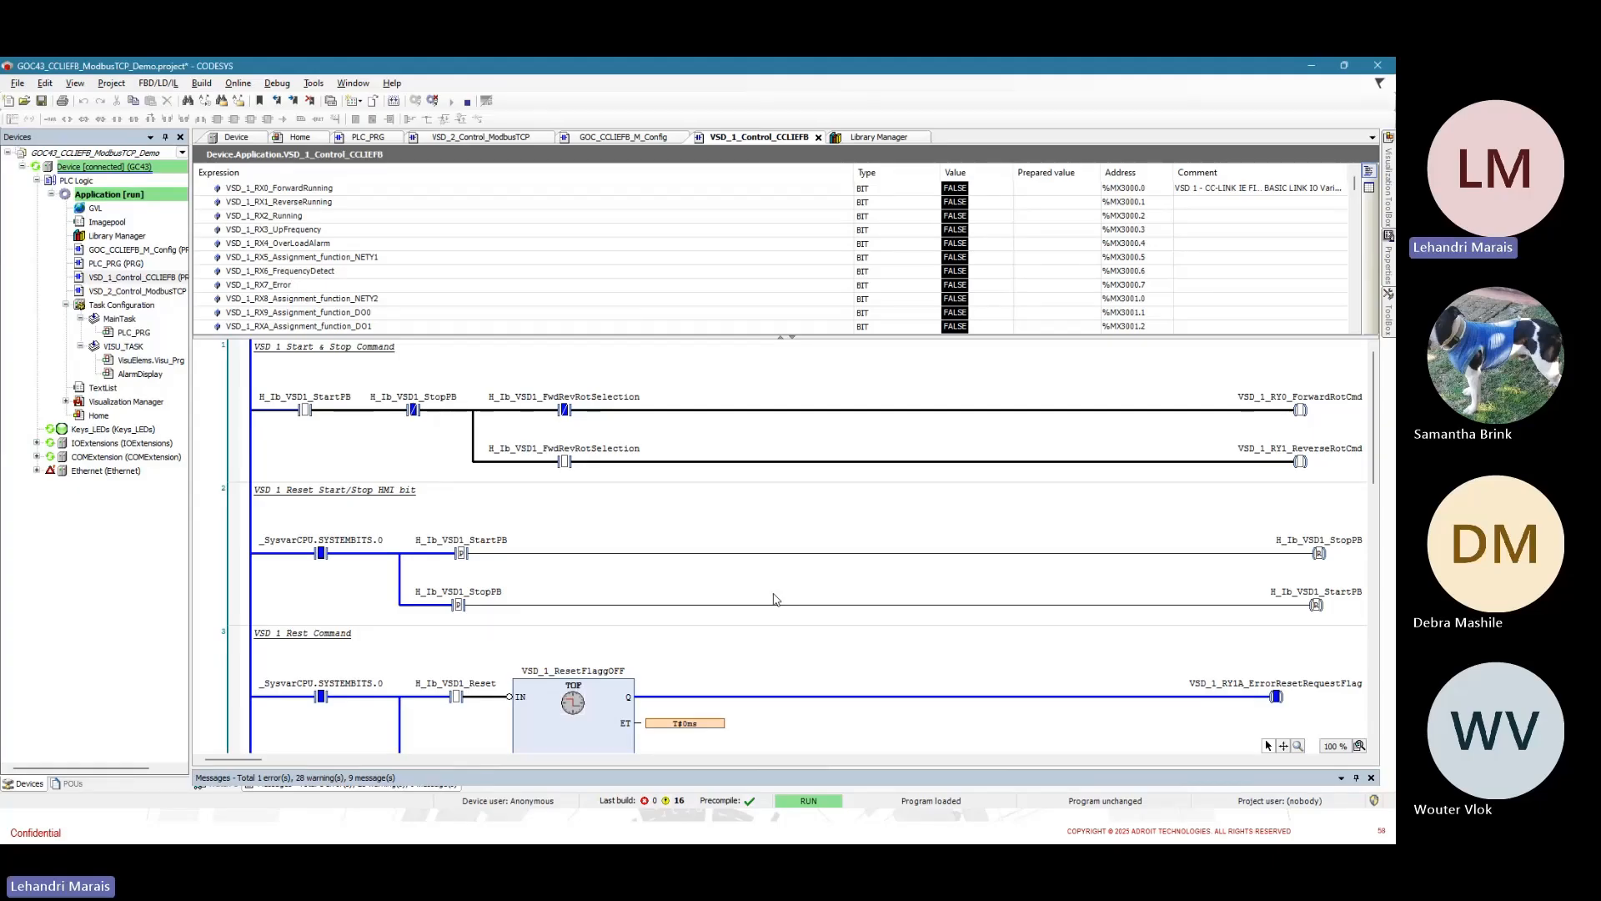
Examine the online values in VSD_1_Control_CCLIEFB's start/stop, set frequency and scaled output frequency networks while the drive is operated
{"action": "scroll", "coordinate": [918, 700], "scroll_direction": "down", "scroll_amount": 10}
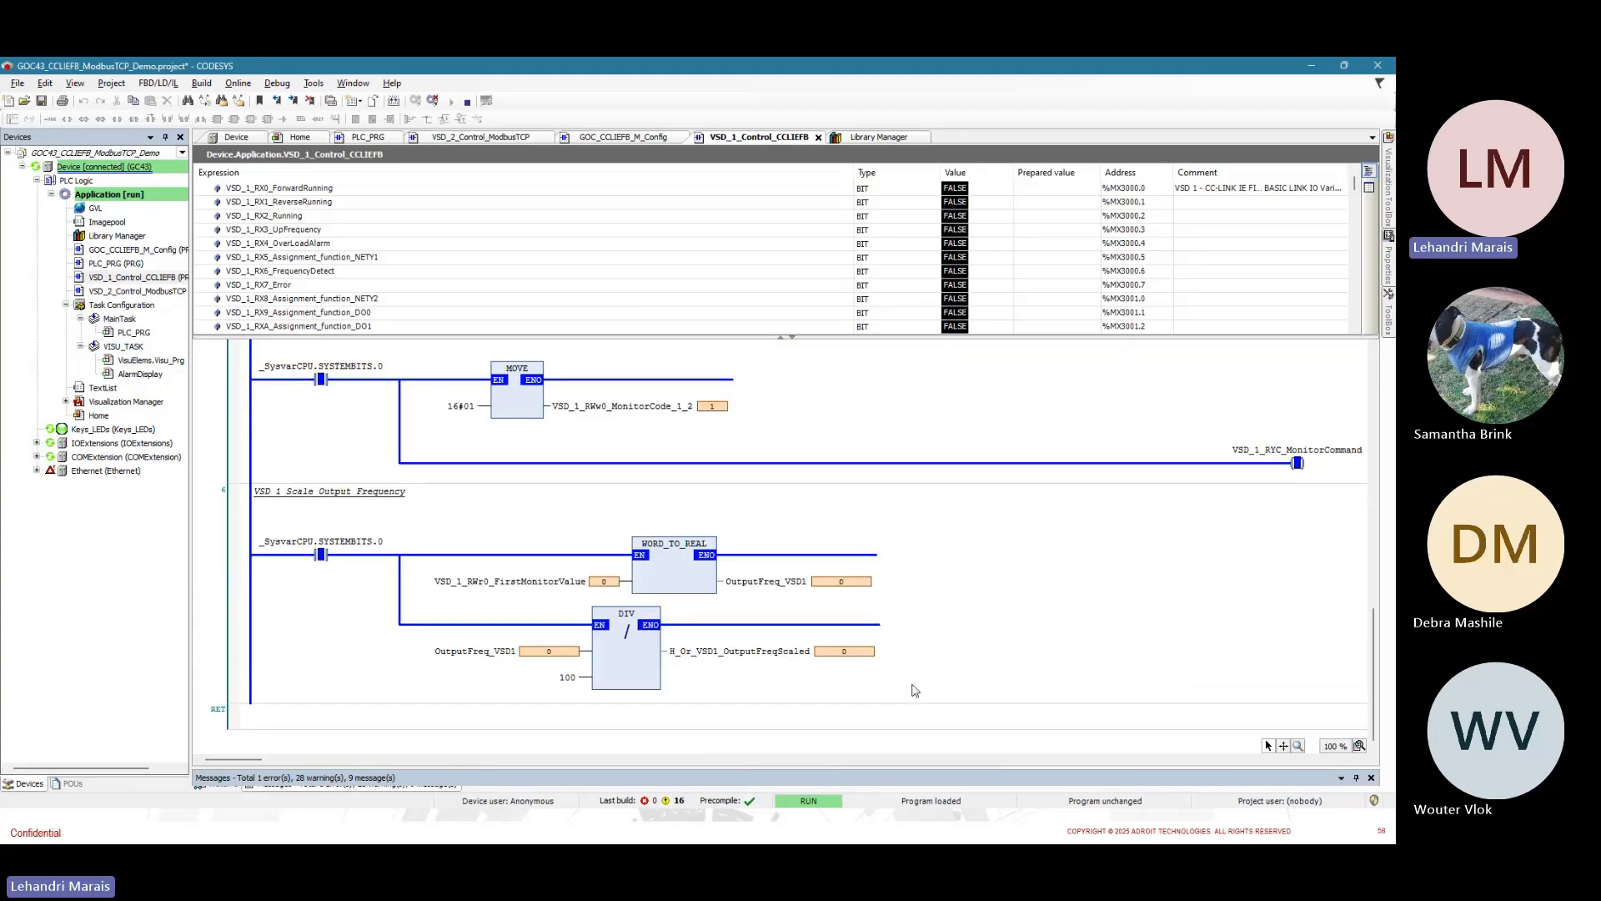
{"action": "scroll", "coordinate": [914, 690], "scroll_direction": "up", "scroll_amount": 5}
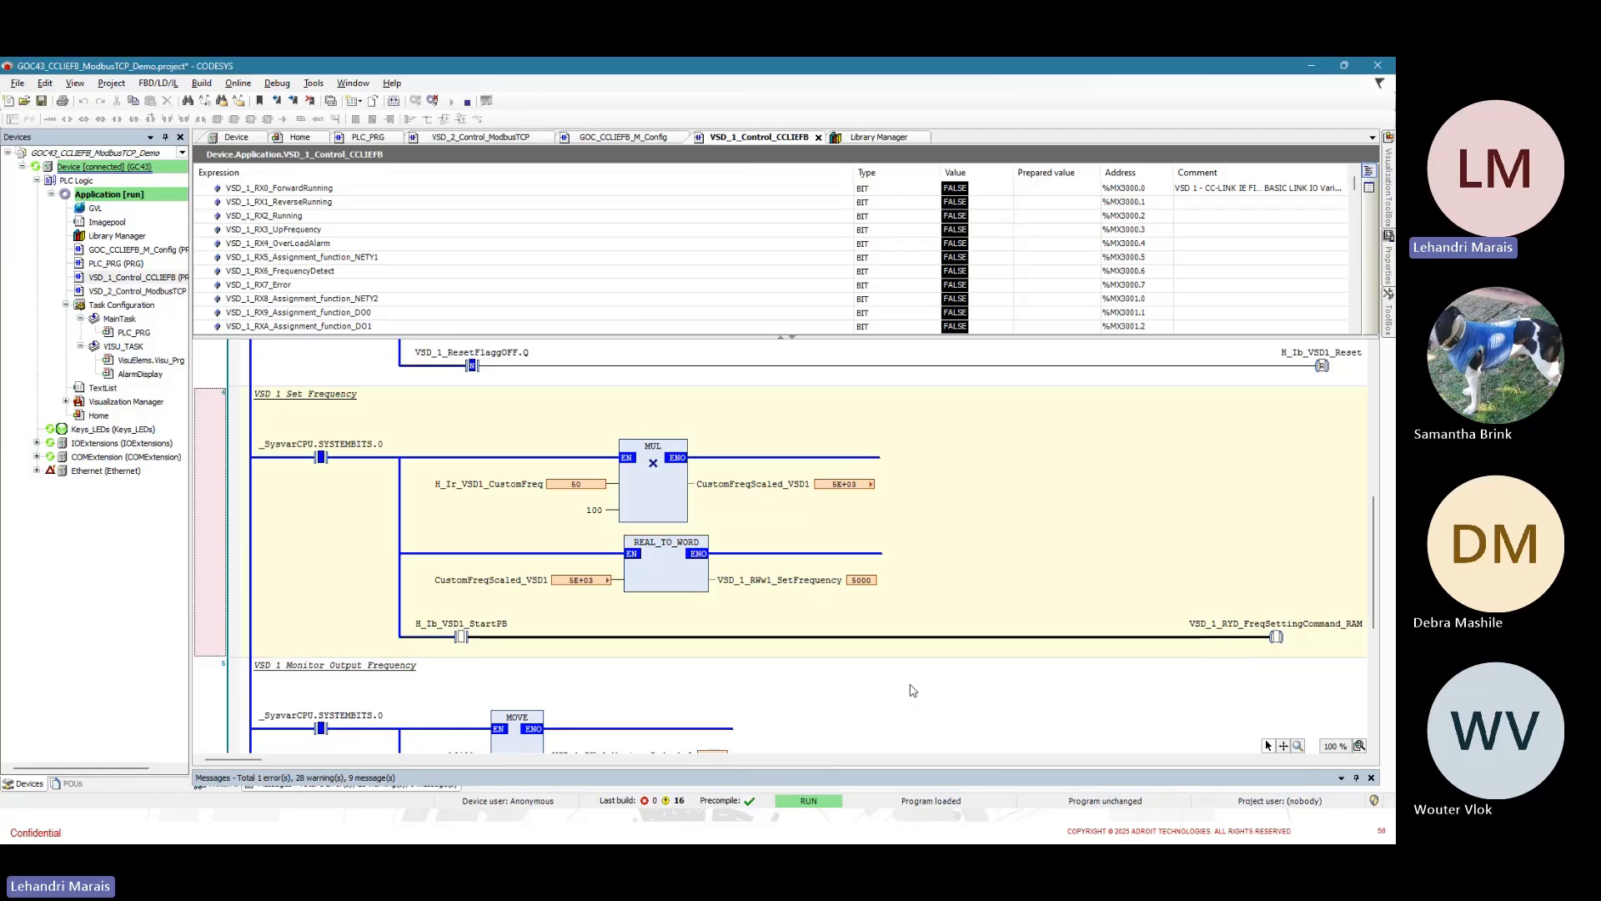
{"action": "mouse_move", "coordinate": [807, 589]}
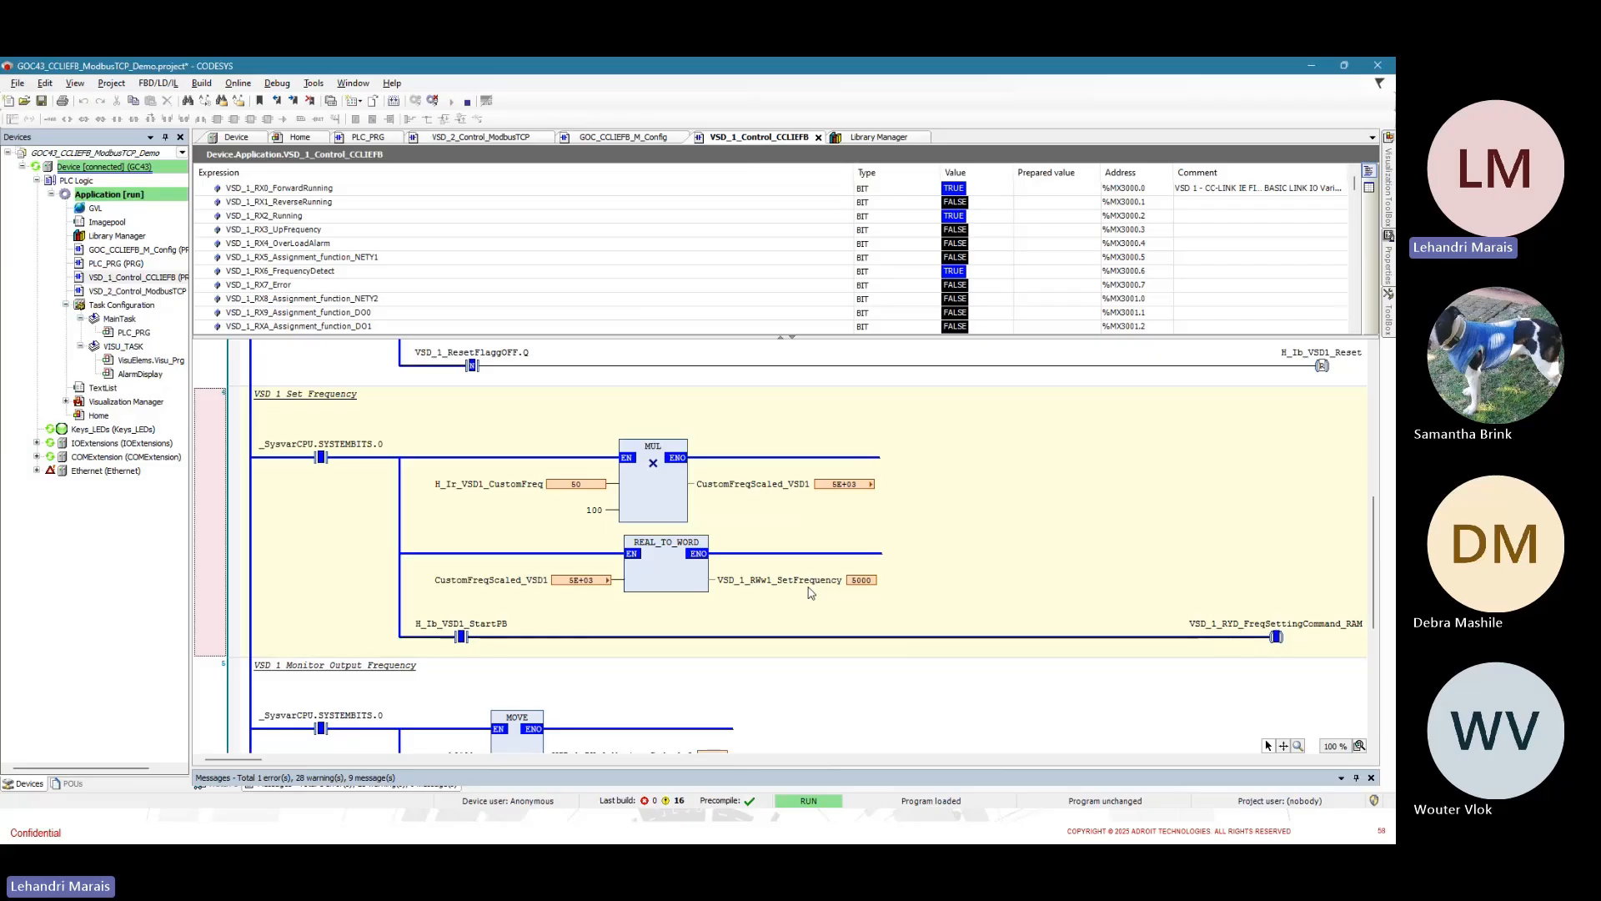
{"action": "scroll", "coordinate": [810, 593], "scroll_direction": "down", "scroll_amount": 5}
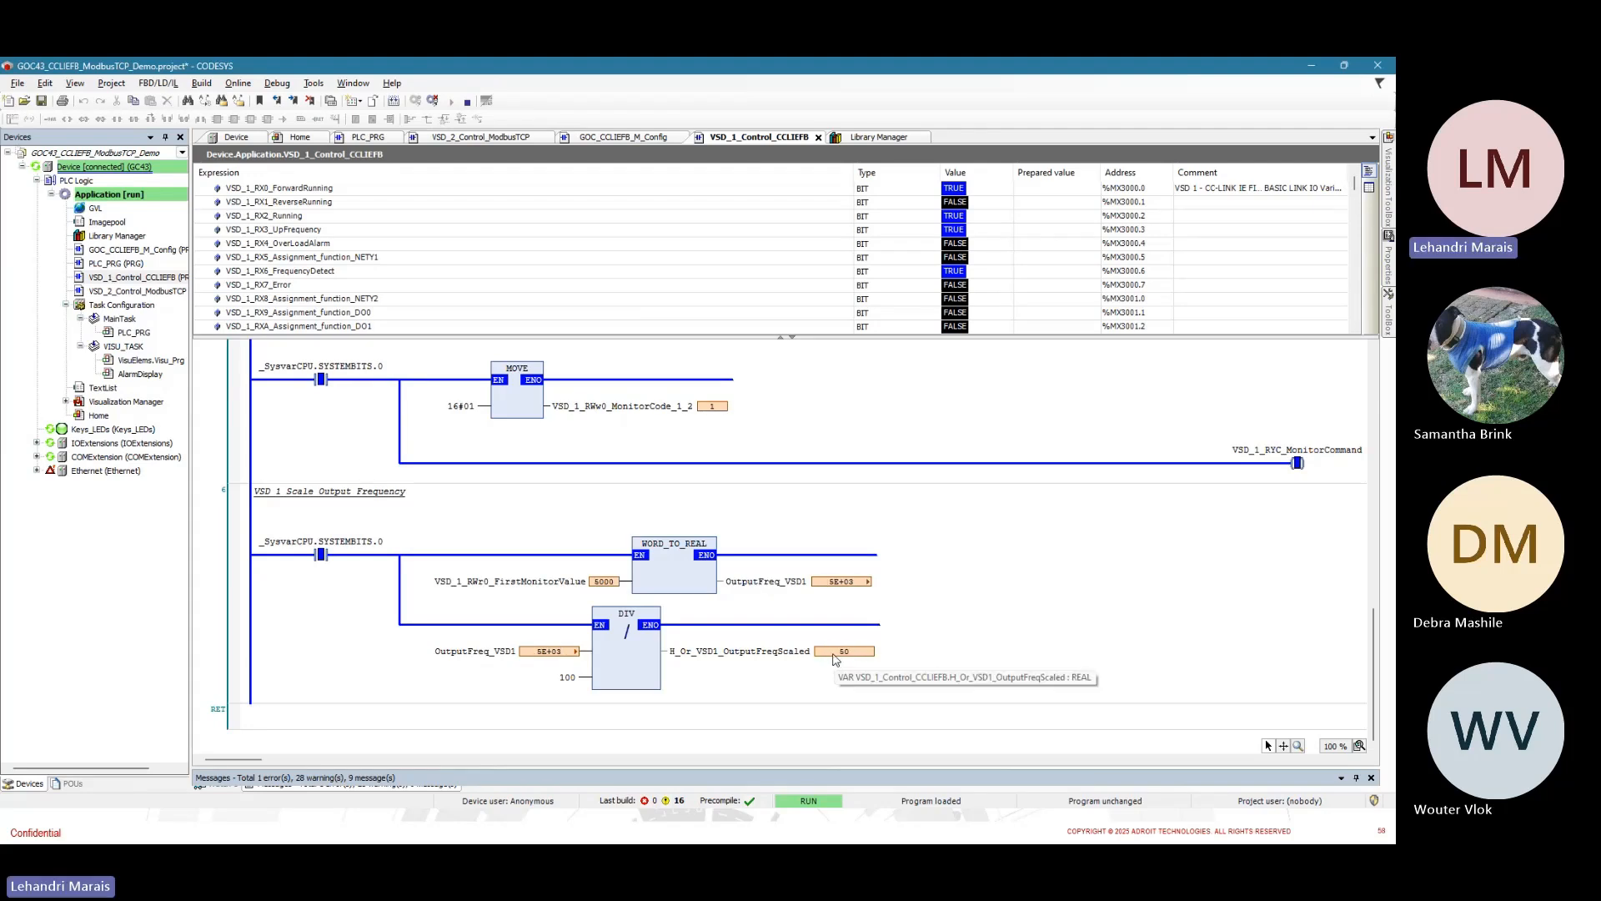
{"action": "scroll", "coordinate": [842, 651], "scroll_direction": "up", "scroll_amount": 10}
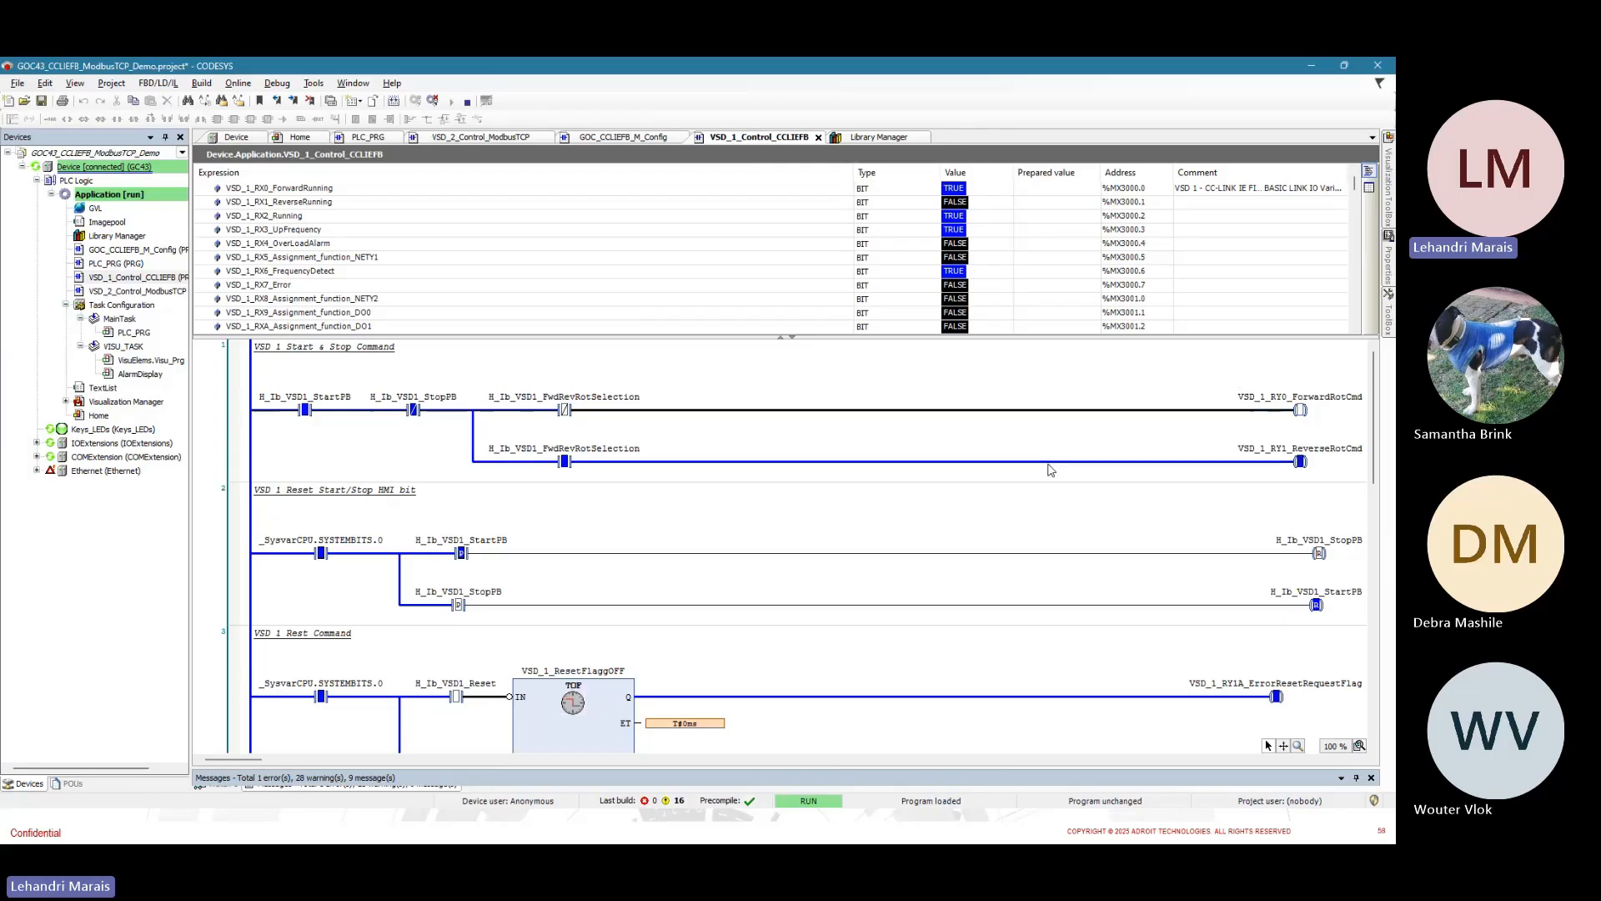
{"action": "scroll", "coordinate": [946, 572], "scroll_direction": "down", "scroll_amount": 8}
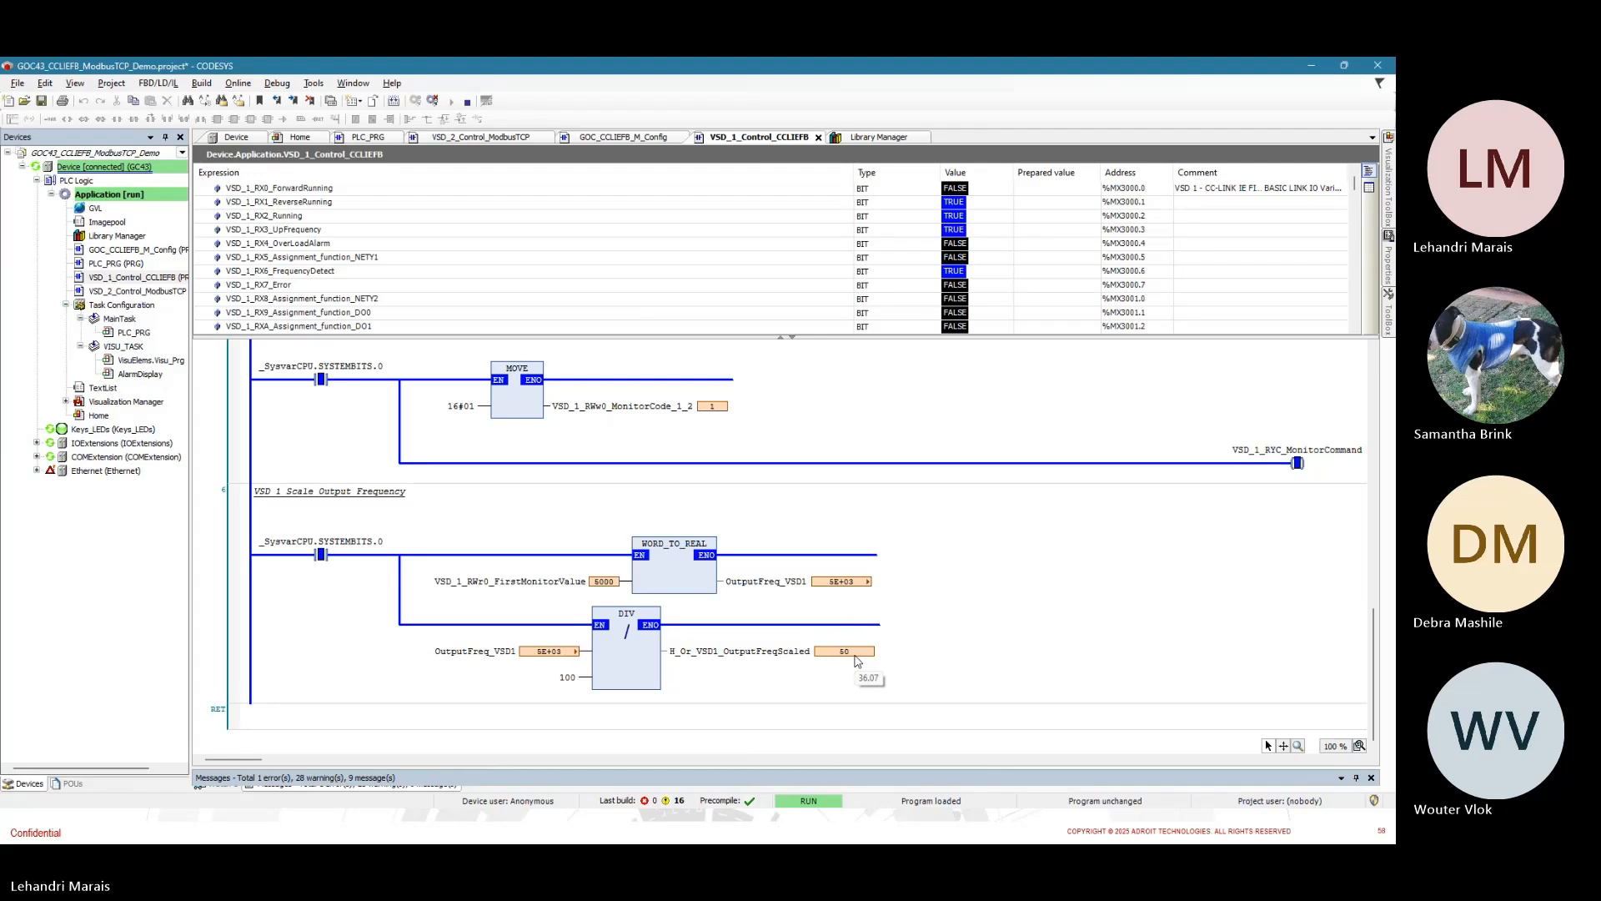
{"action": "scroll", "coordinate": [836, 653], "scroll_direction": "up", "scroll_amount": 10}
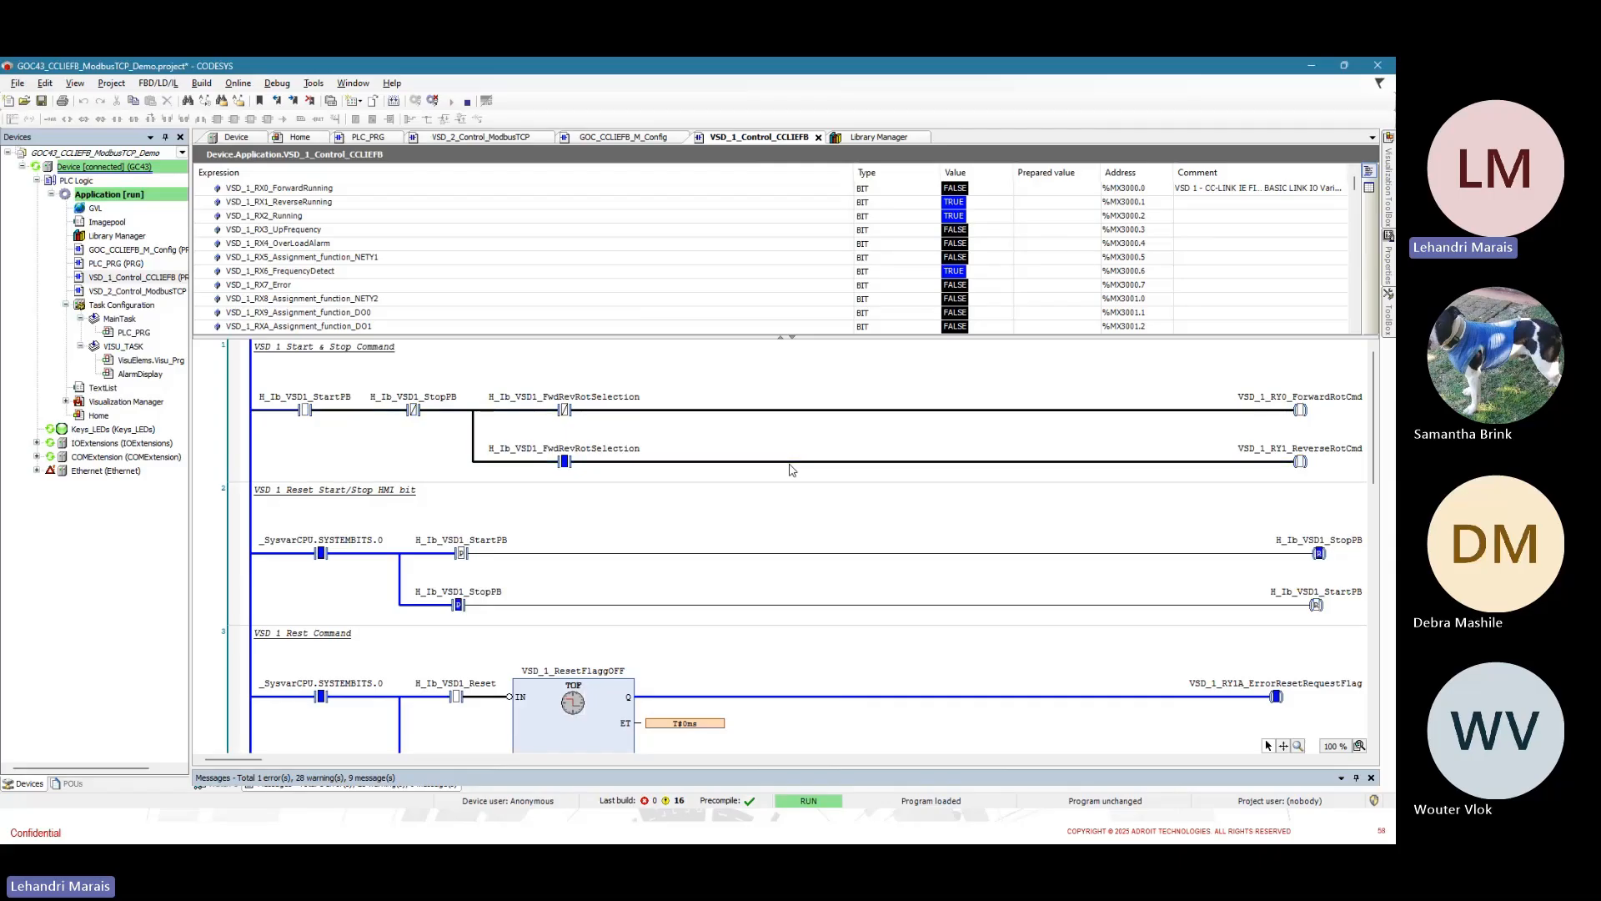
{"action": "scroll", "coordinate": [792, 470], "scroll_direction": "down", "scroll_amount": 10}
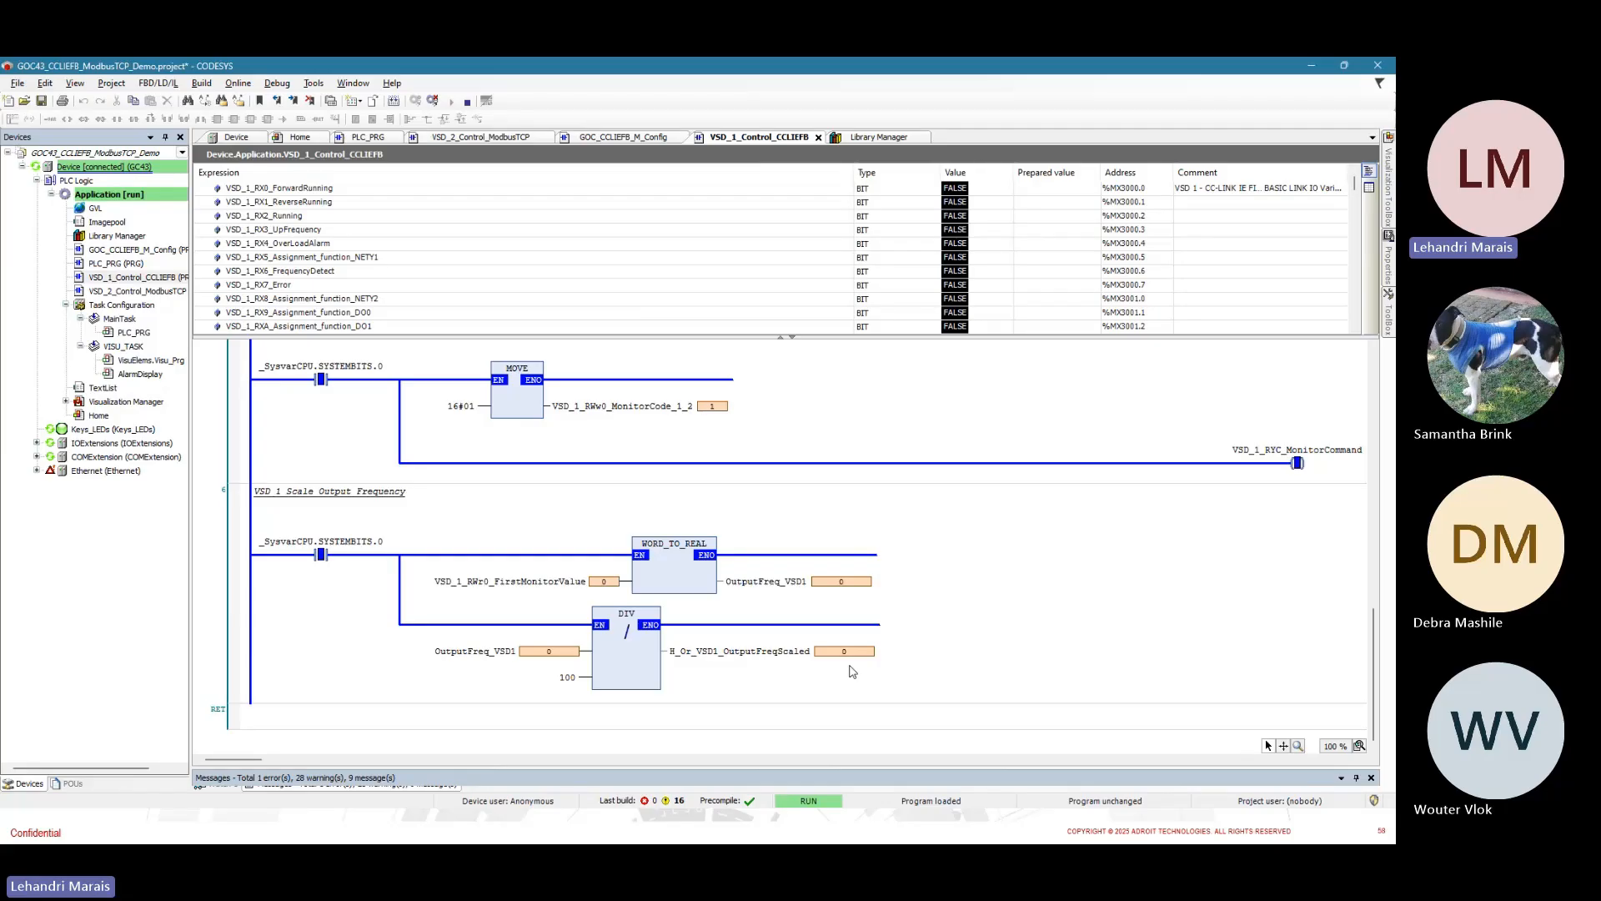
{"action": "scroll", "coordinate": [792, 667], "scroll_direction": "up", "scroll_amount": 6}
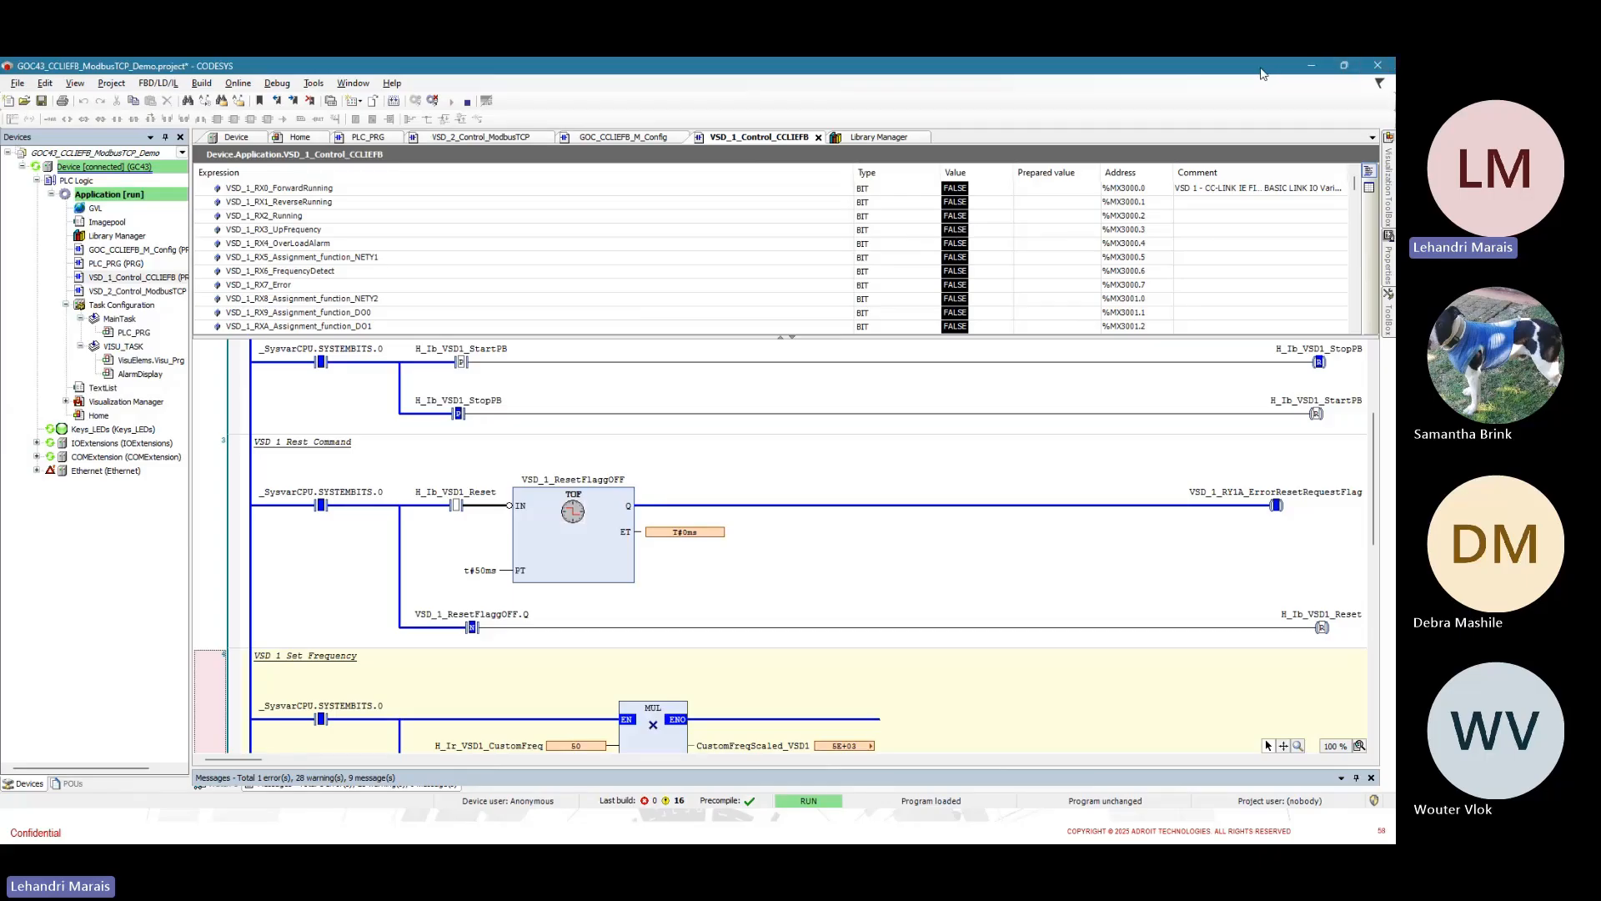
{"action": "left_click", "coordinate": [1311, 65]}
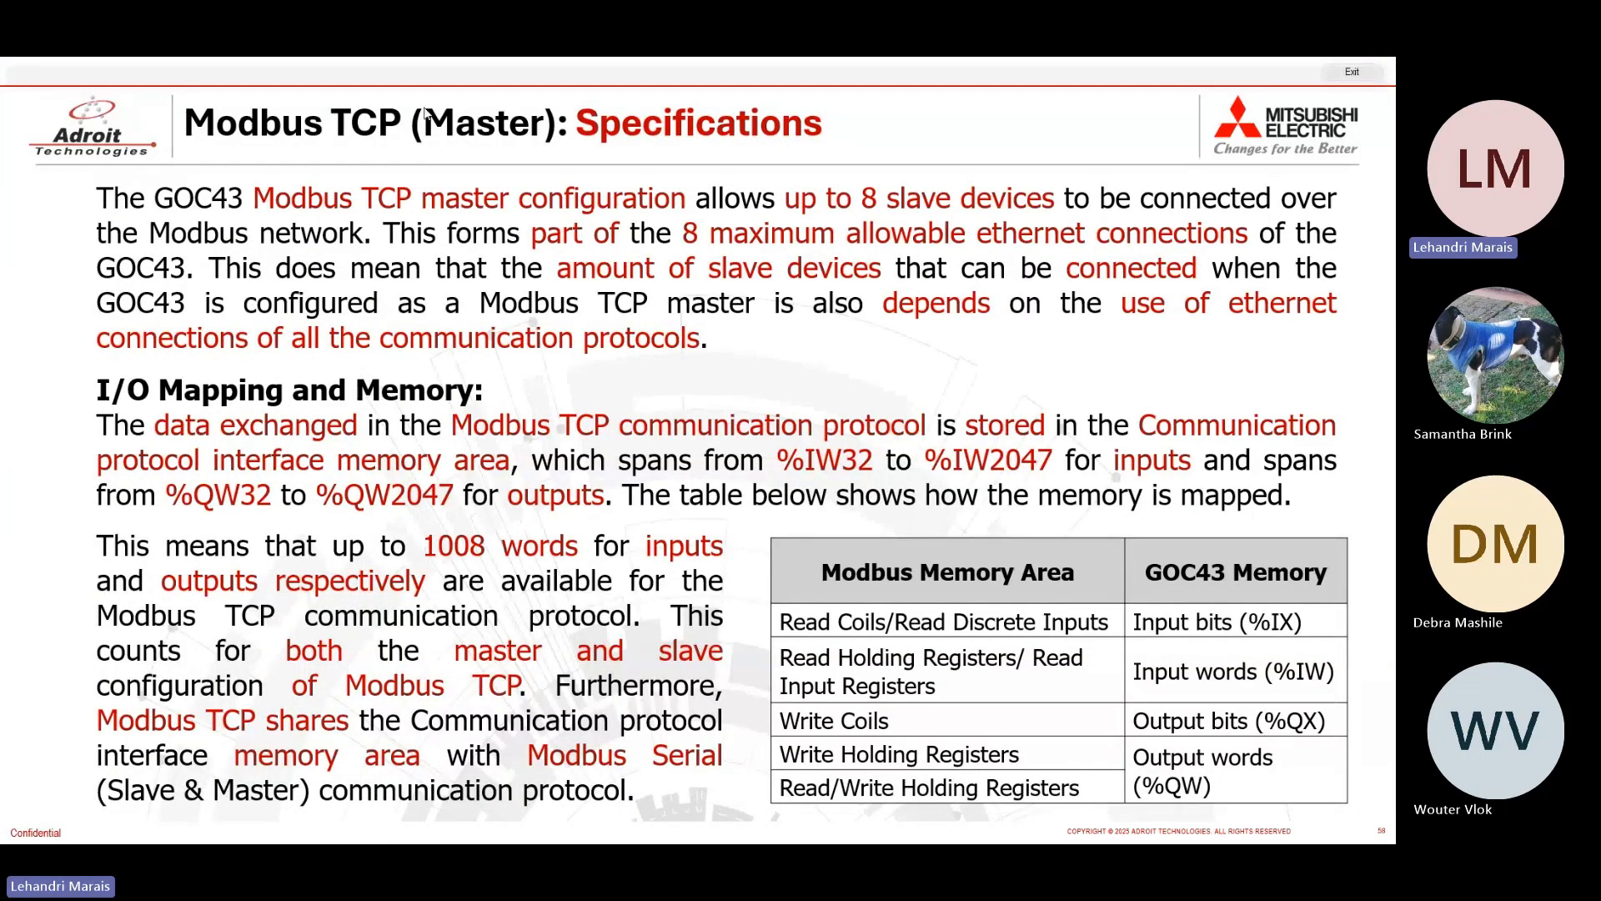
{"action": "left_click", "coordinate": [869, 425]}
{"action": "left_click", "coordinate": [769, 461]}
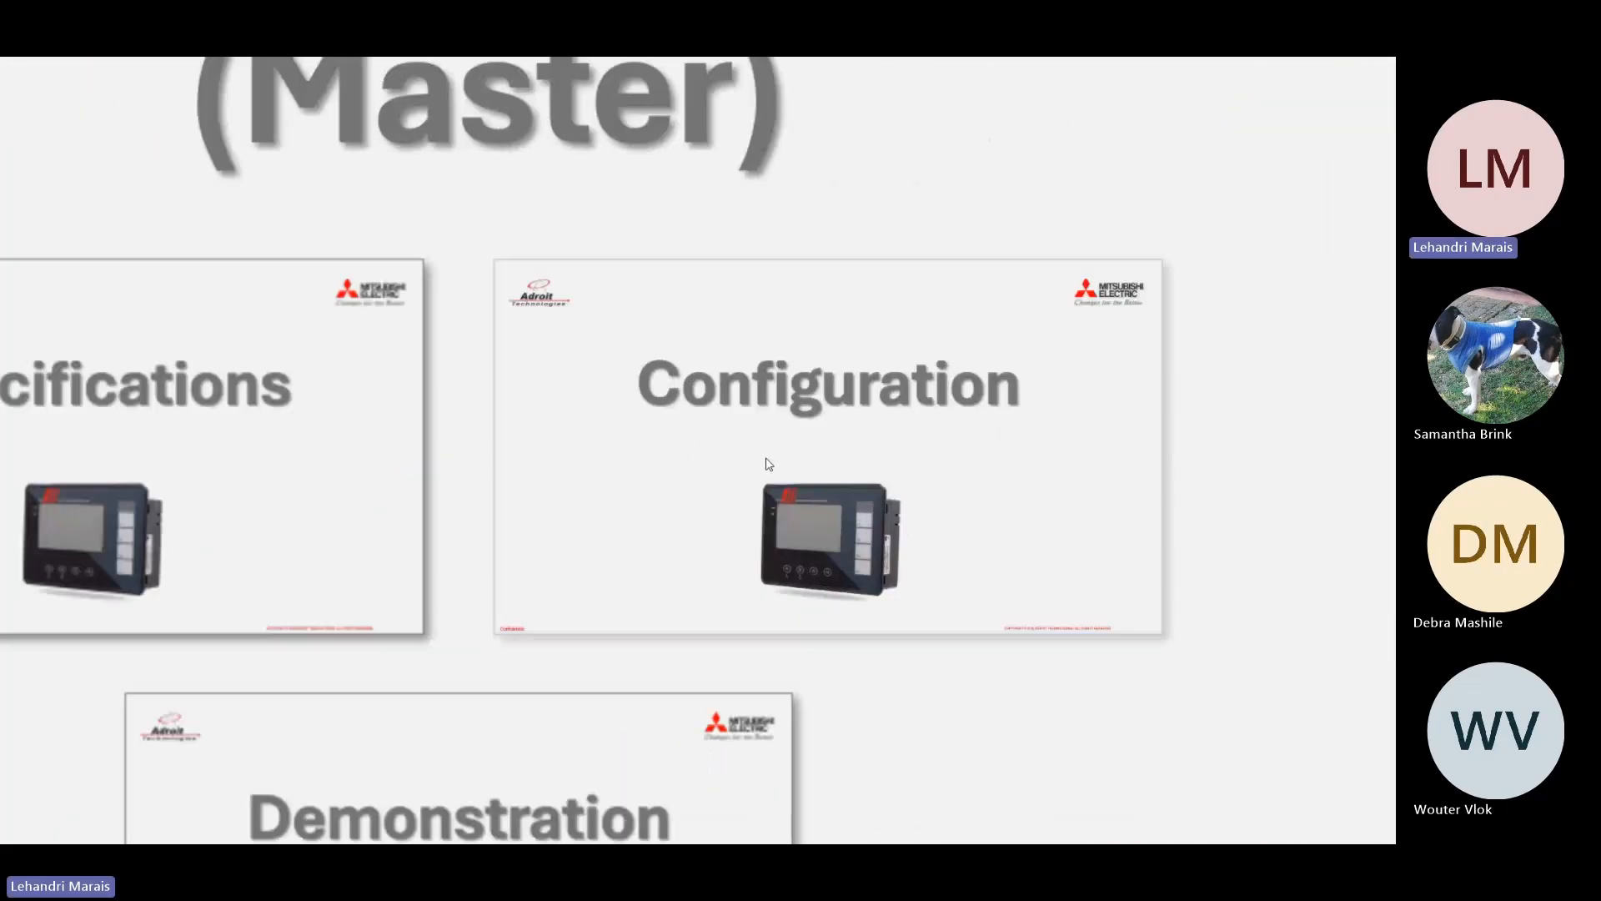
{"action": "left_click", "coordinate": [754, 452]}
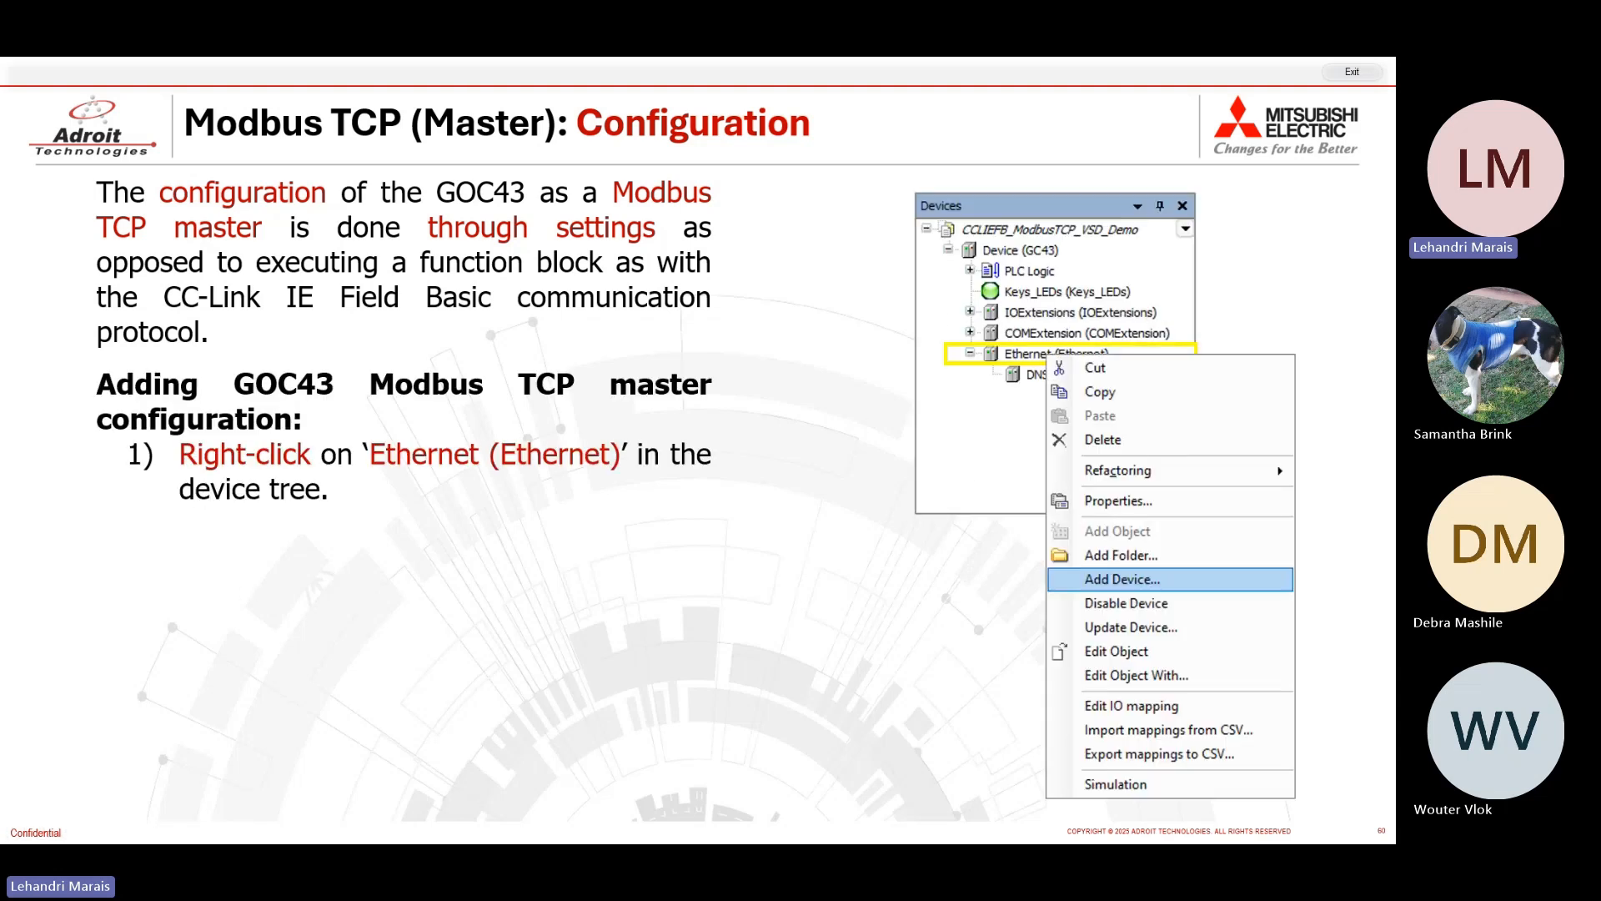
Switch back to CODESYS, log out of the GOC43 and expand the Ethernet node in the device tree
{"action": "key", "text": "alt+Tab"}
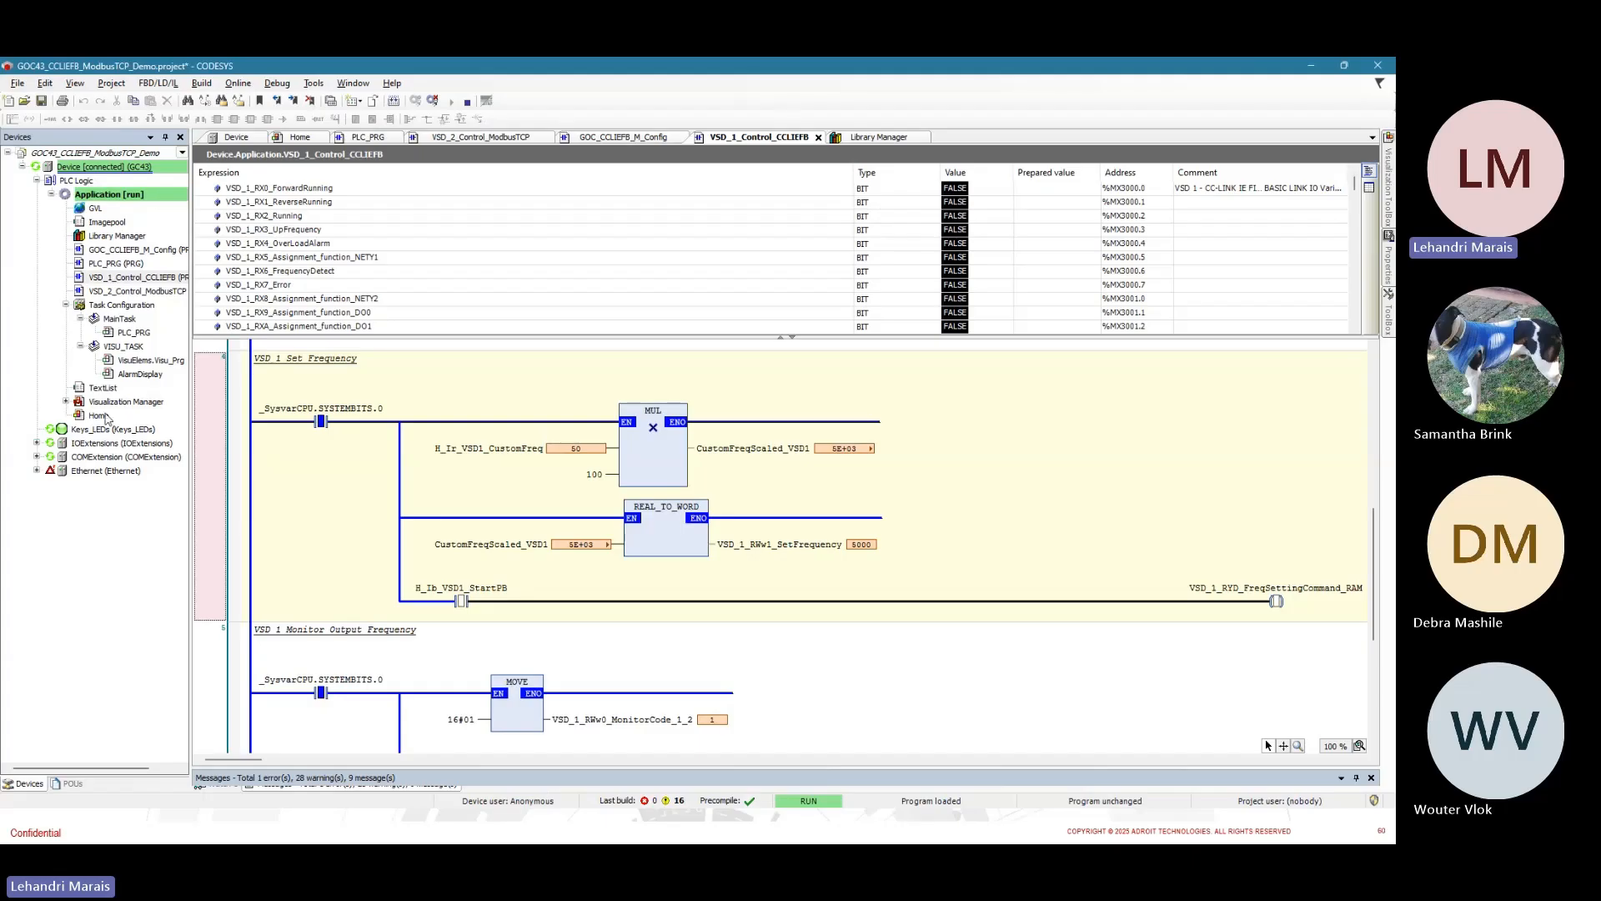
{"action": "left_click", "coordinate": [432, 101]}
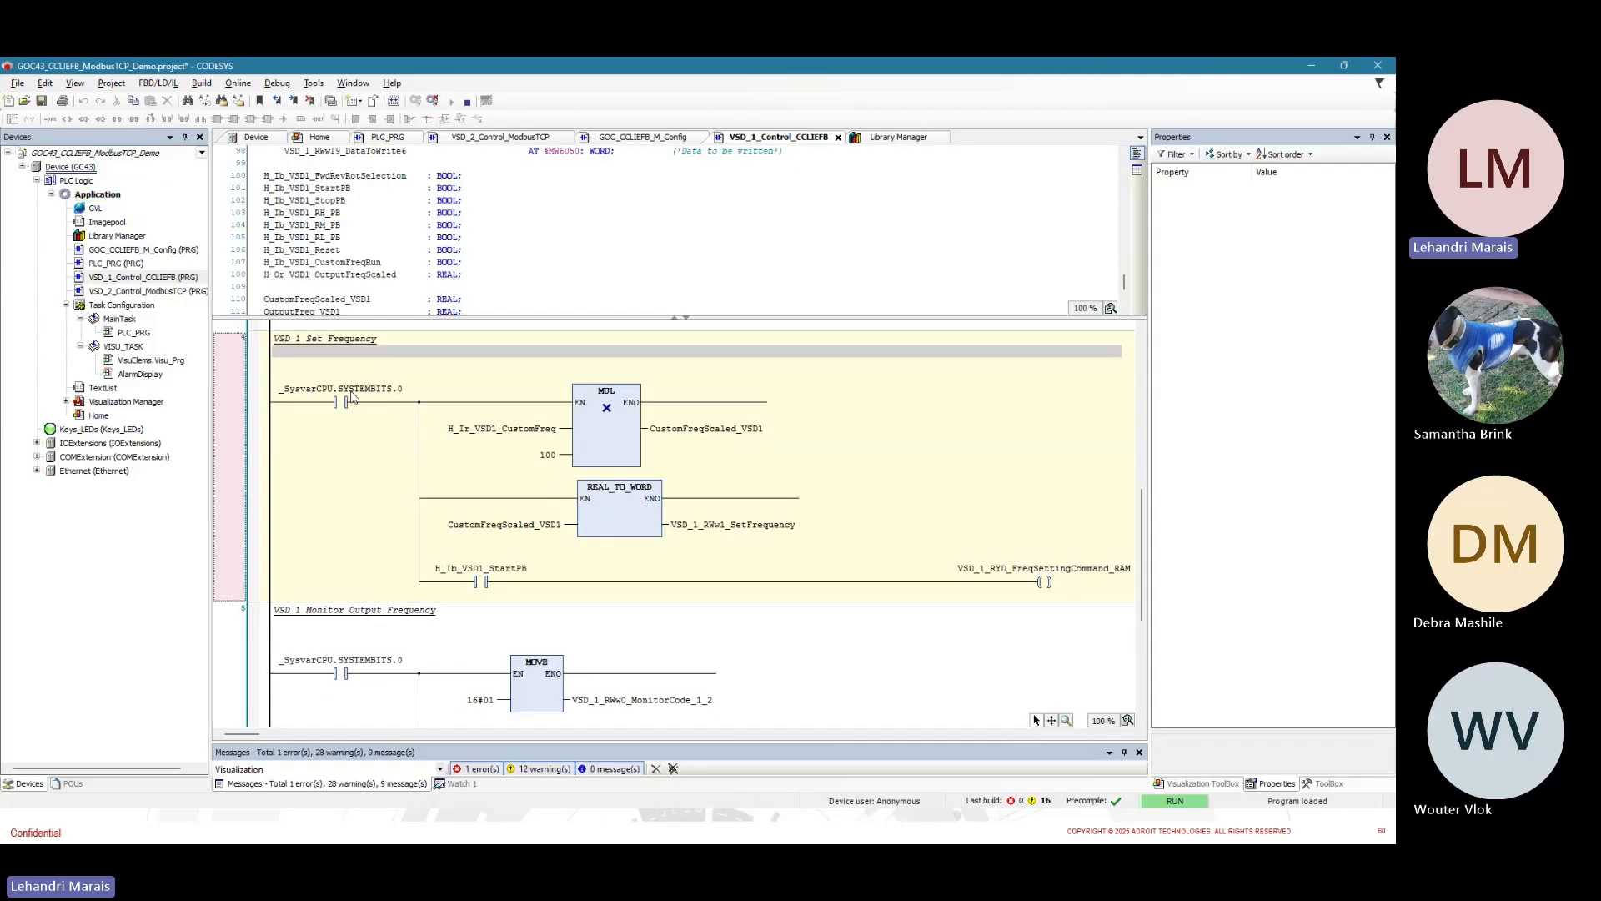
{"action": "left_click", "coordinate": [36, 471]}
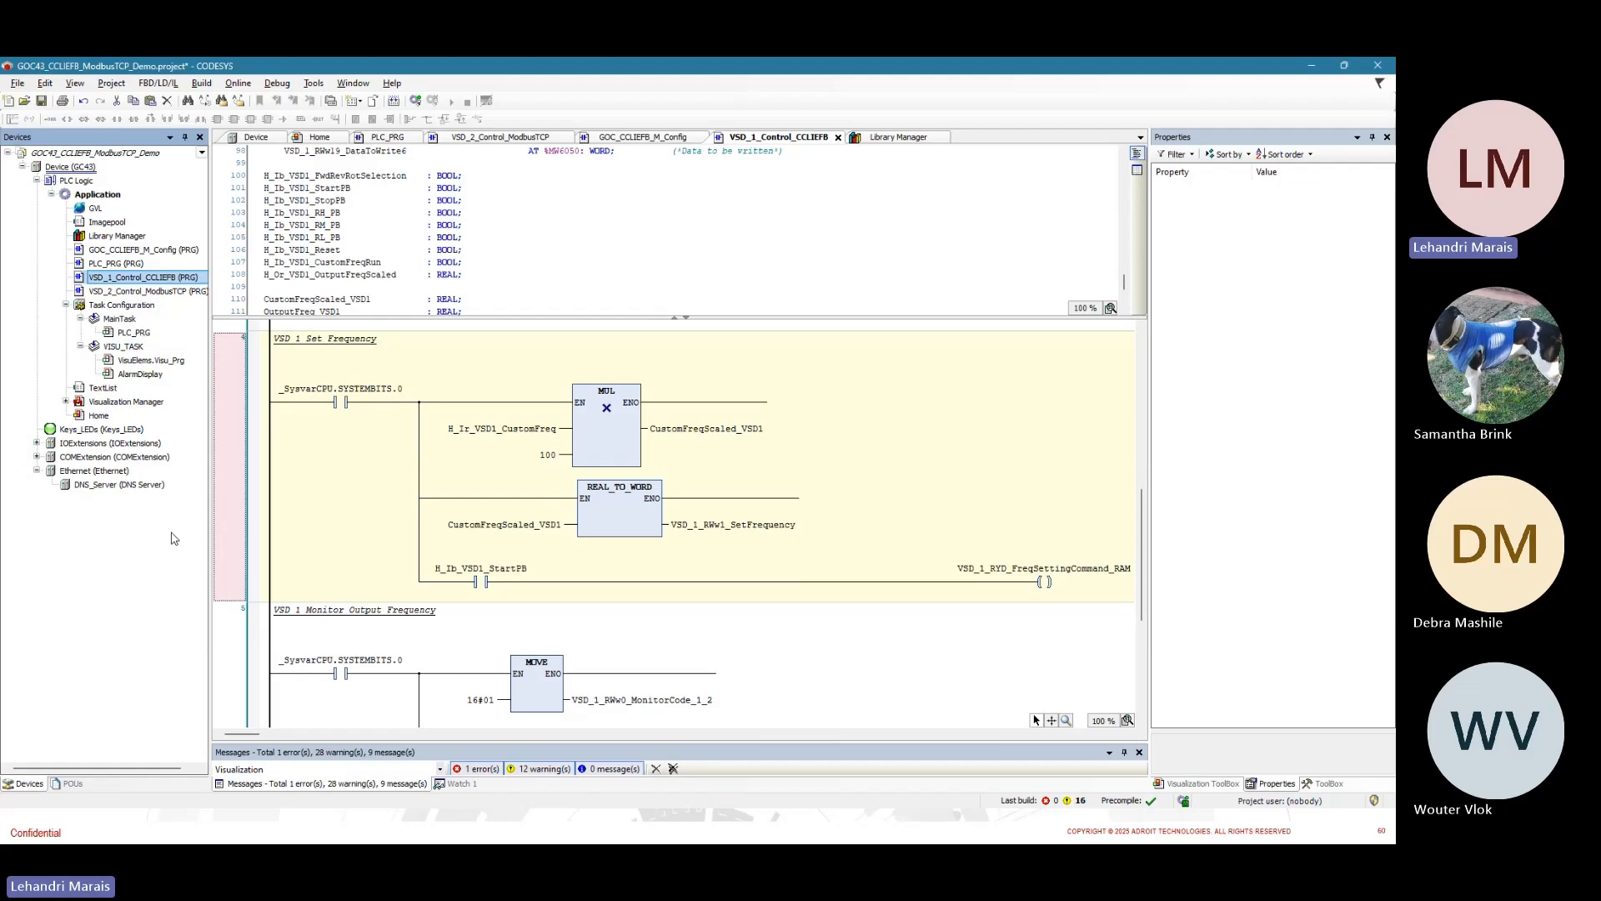
Add a Modbus TCP Master device from the Modbus fieldbuses under the Ethernet node and close the device dialog
{"action": "right_click", "coordinate": [92, 476]}
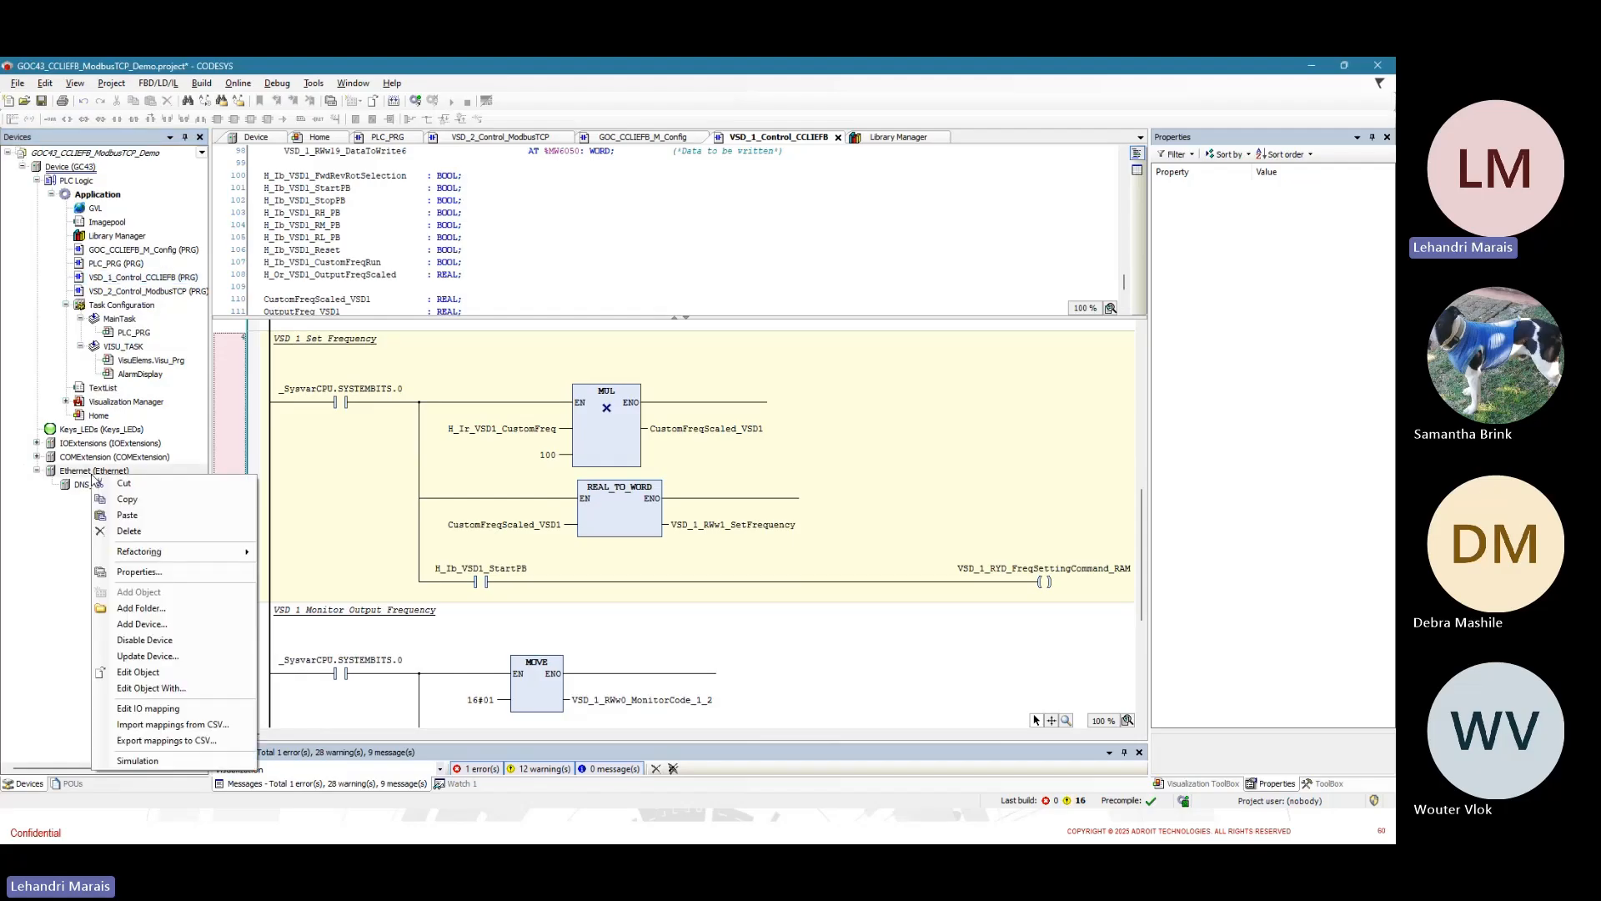
{"action": "left_click", "coordinate": [163, 627]}
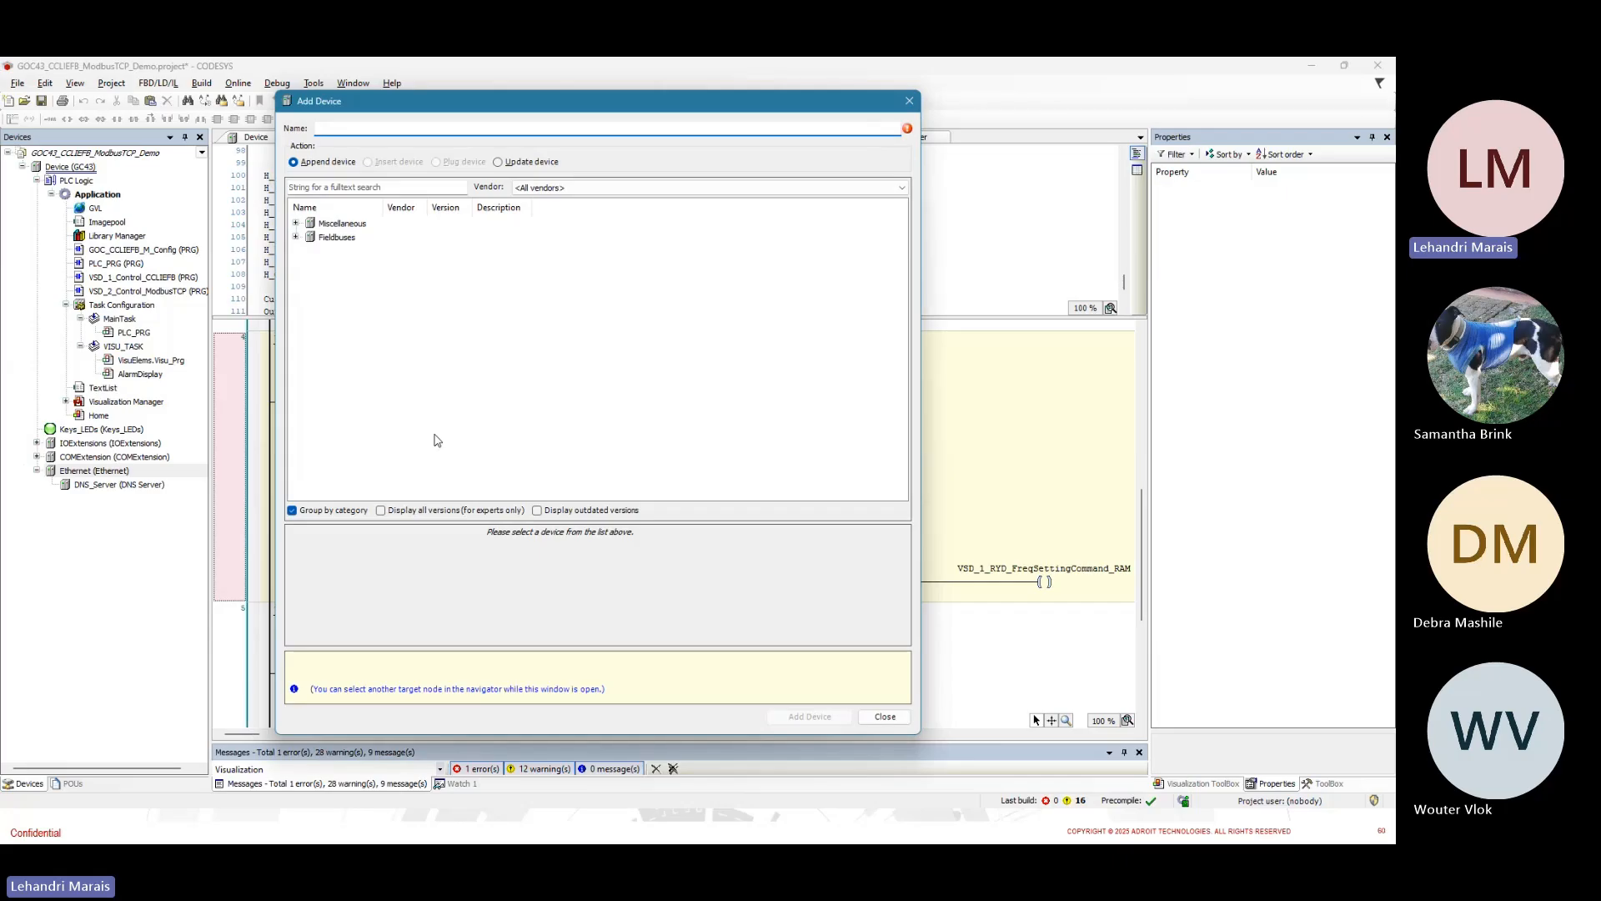
{"action": "left_click", "coordinate": [295, 224]}
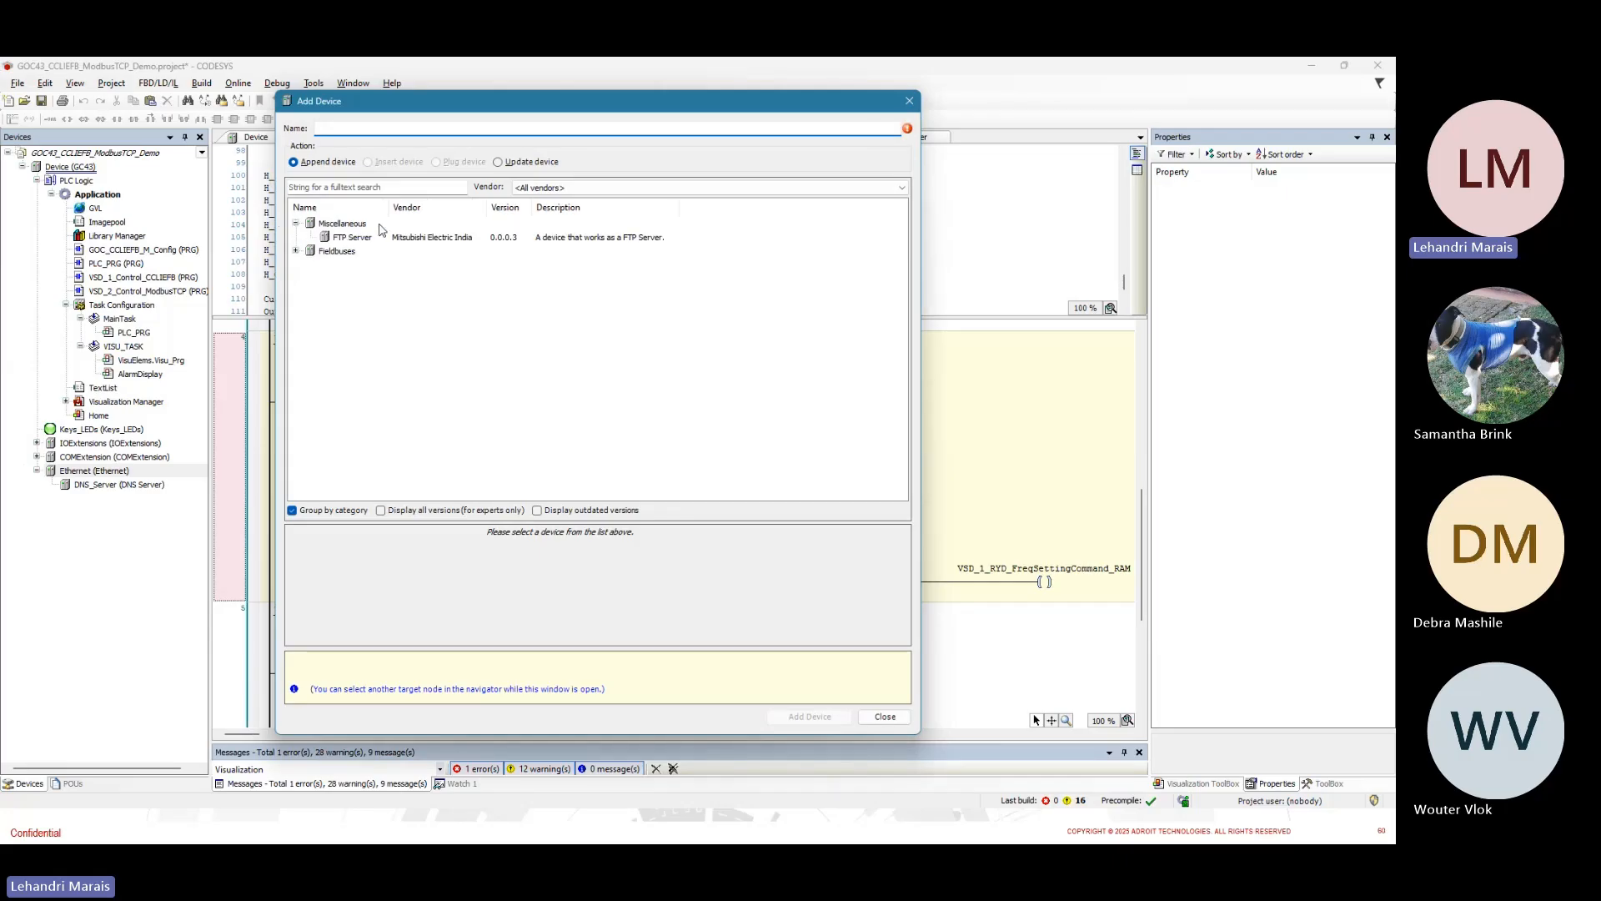
{"action": "left_click", "coordinate": [295, 223]}
{"action": "left_click", "coordinate": [295, 237]}
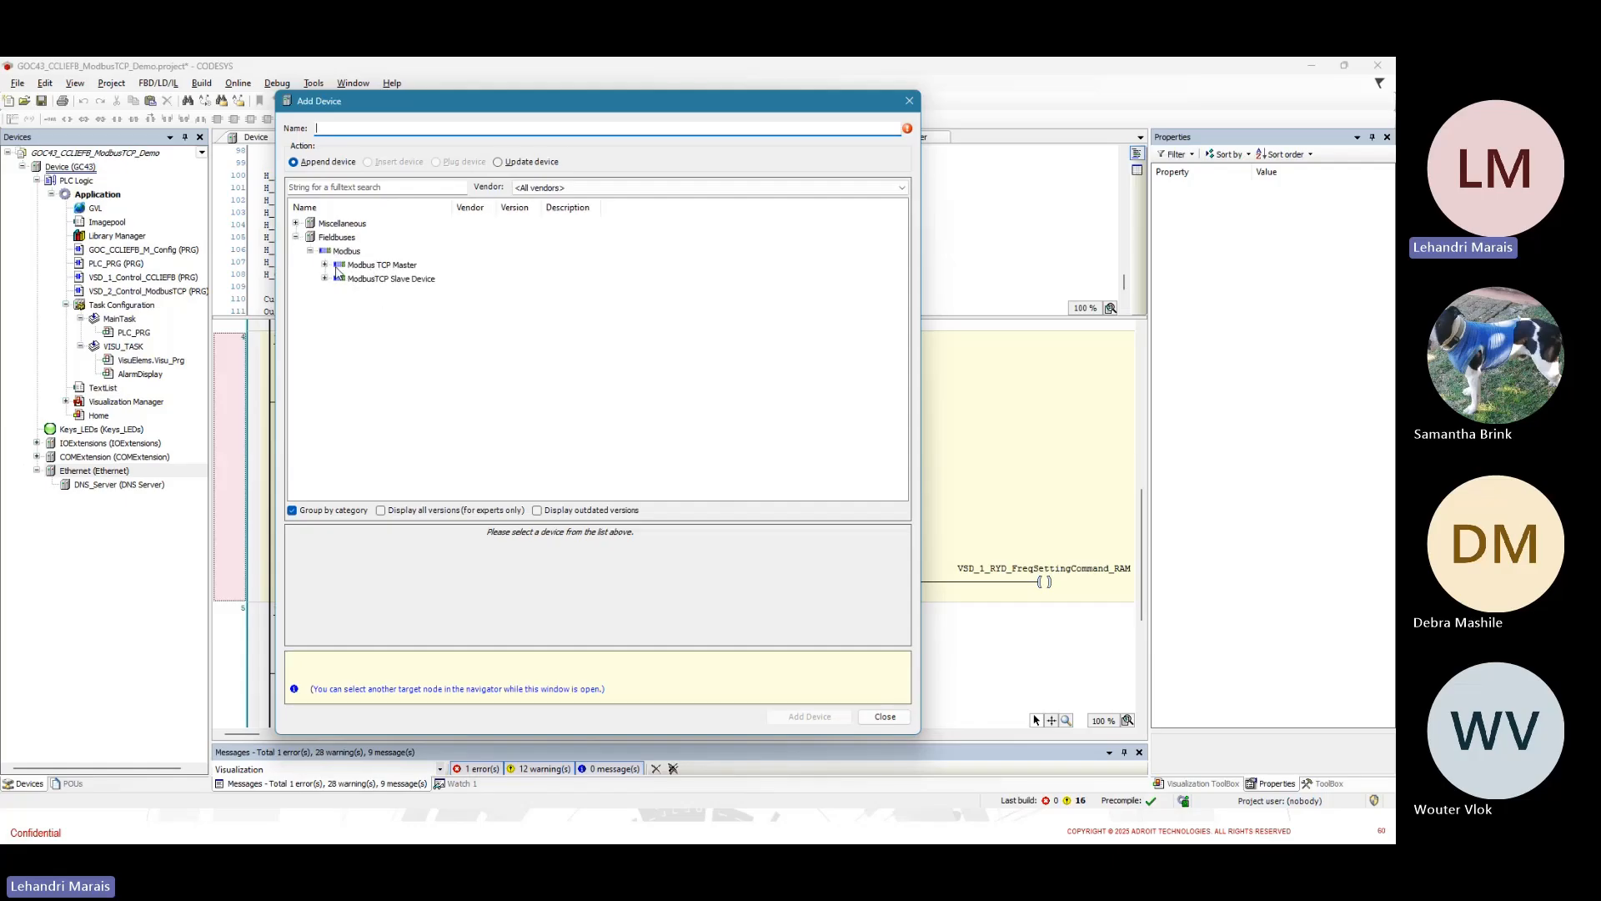
{"action": "left_click", "coordinate": [325, 266]}
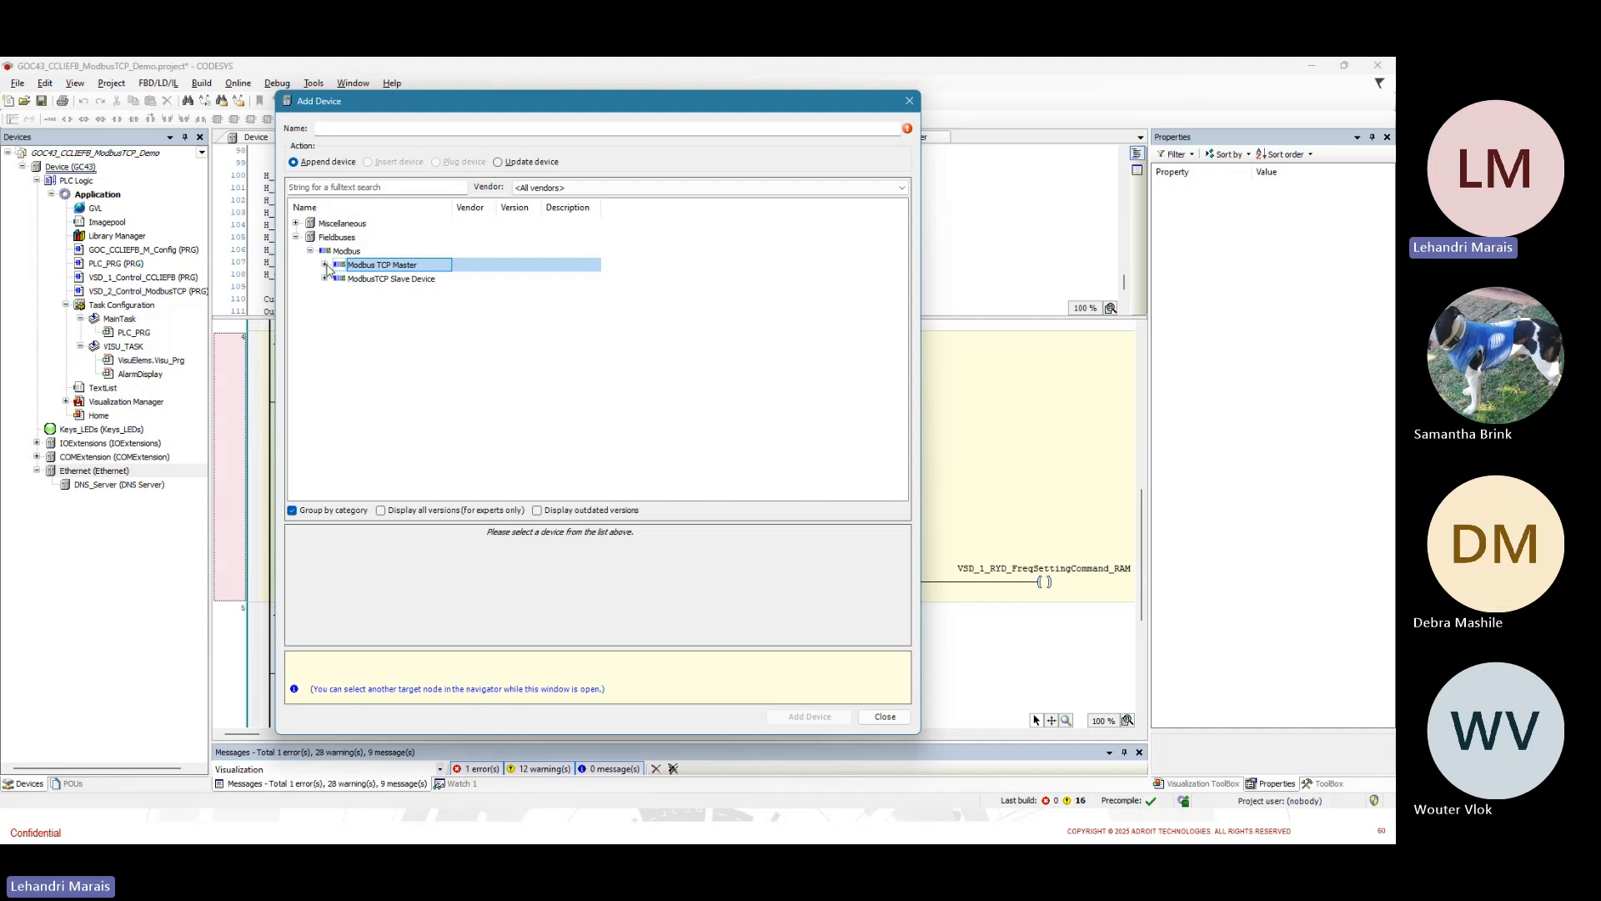
{"action": "left_click", "coordinate": [386, 280]}
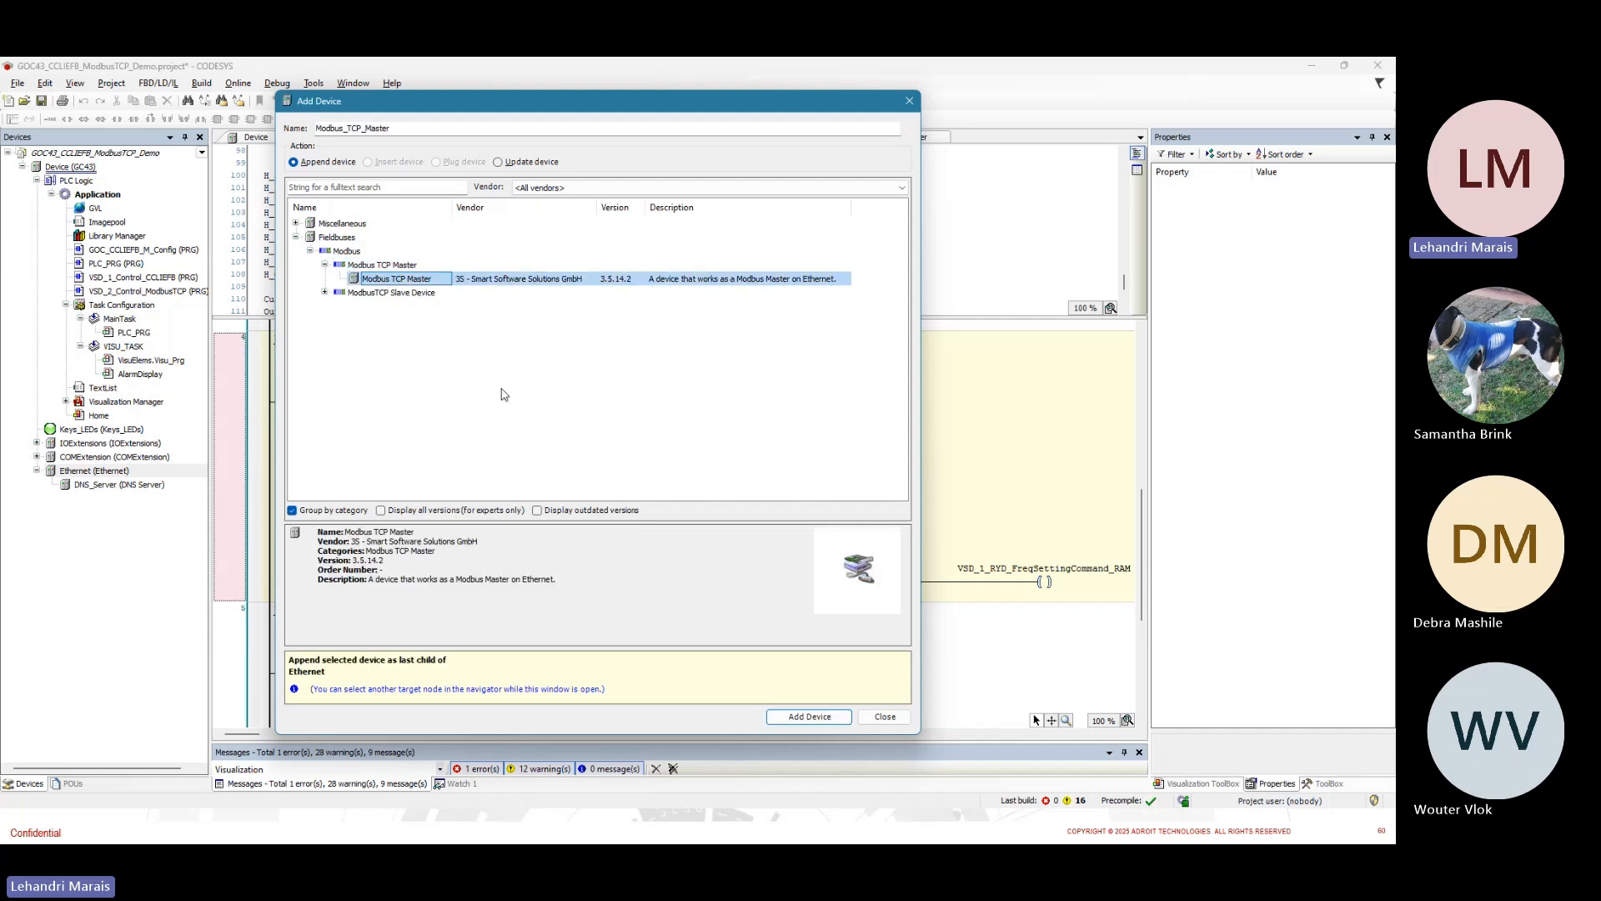
{"action": "left_click", "coordinate": [825, 716]}
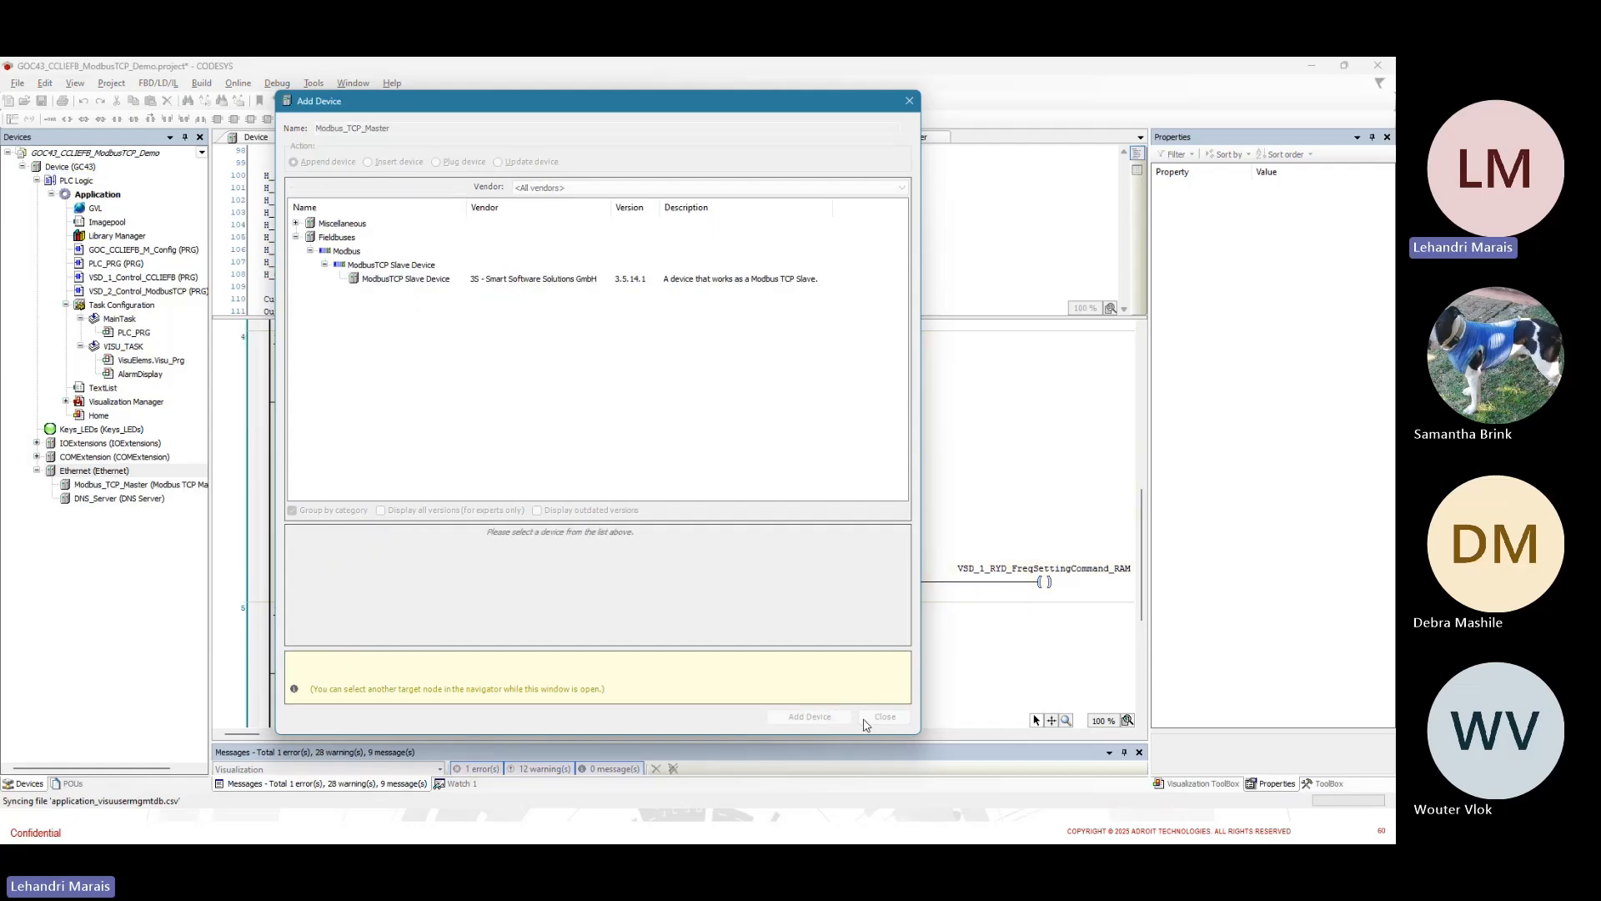
{"action": "left_click", "coordinate": [910, 101]}
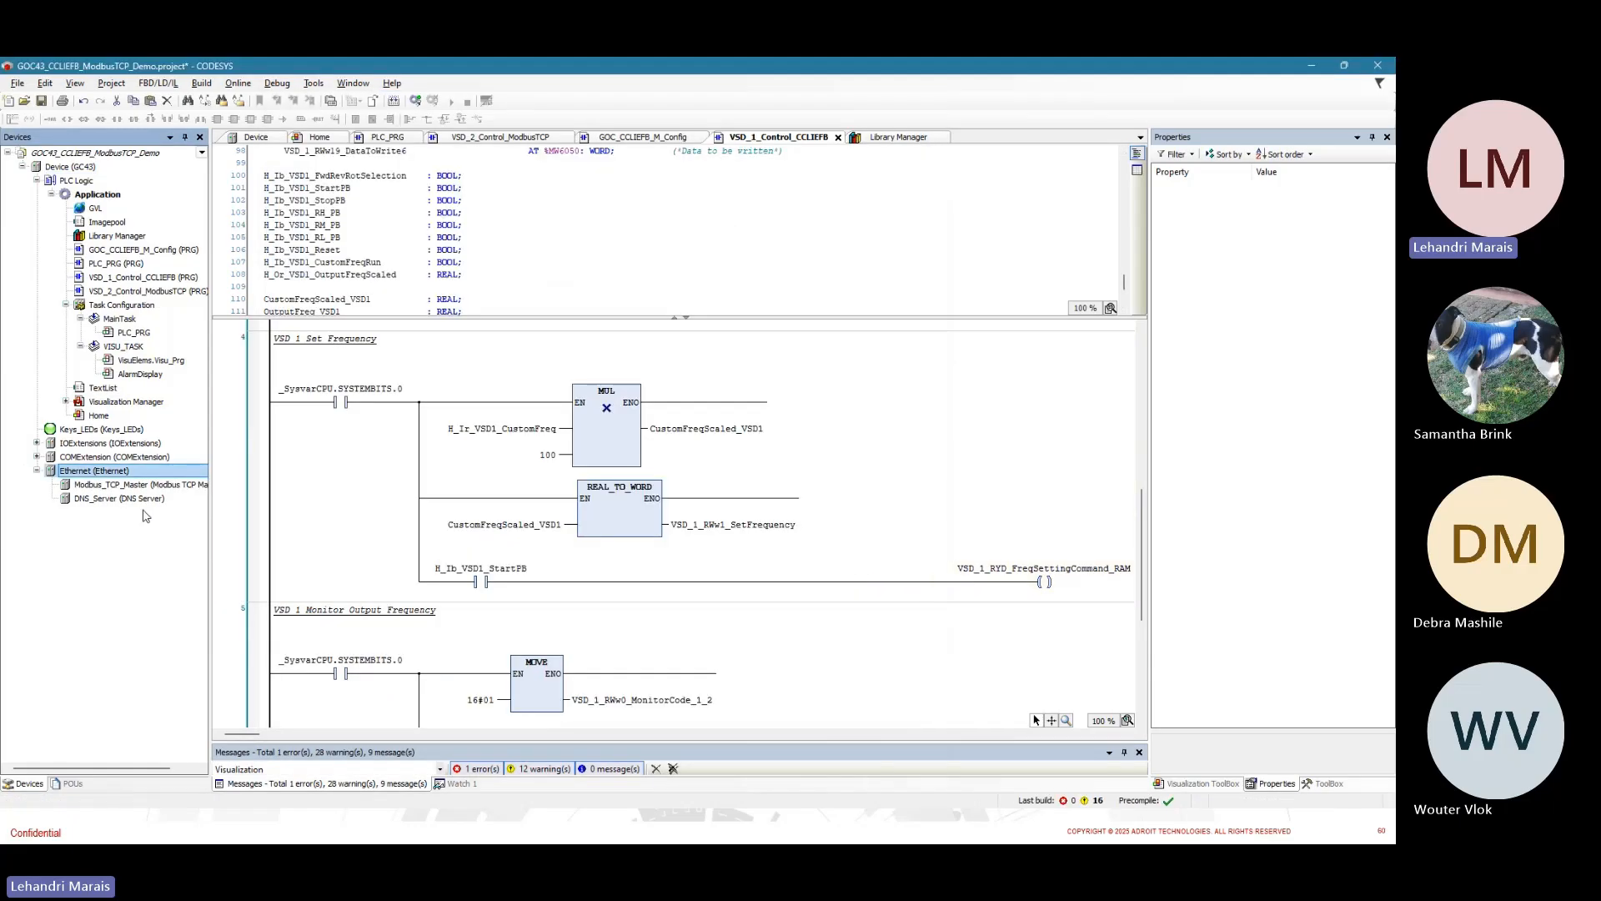
Open the Modbus_TCP_Master device and review its general settings, I/O mapping, IEC objects, parameters and information
{"action": "left_click", "coordinate": [146, 486]}
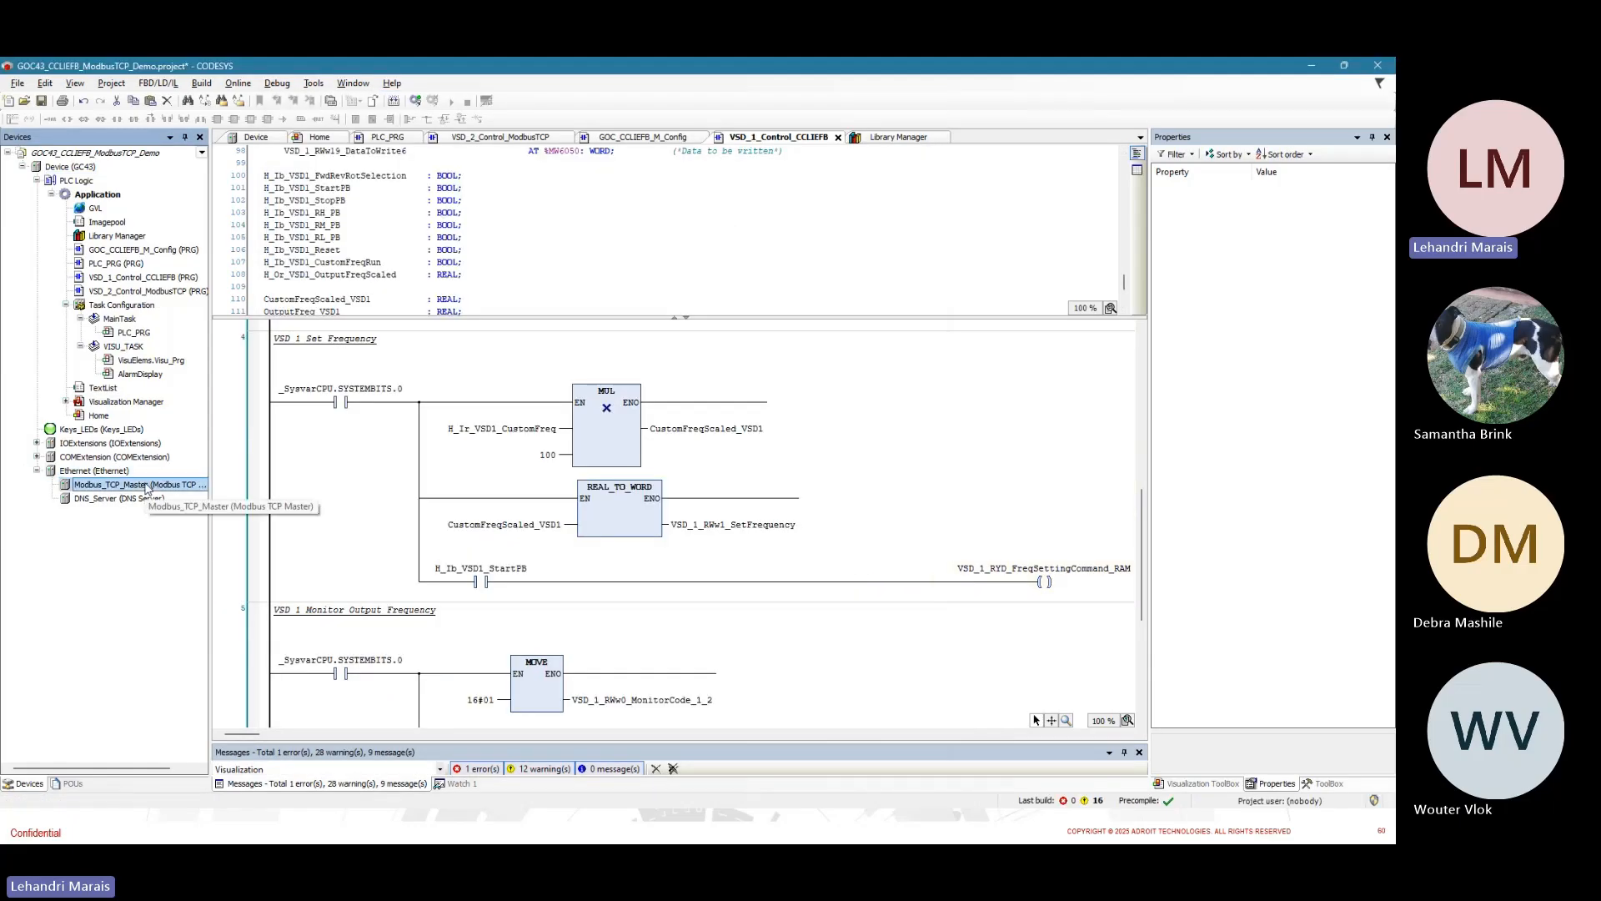
{"action": "right_click", "coordinate": [145, 483]}
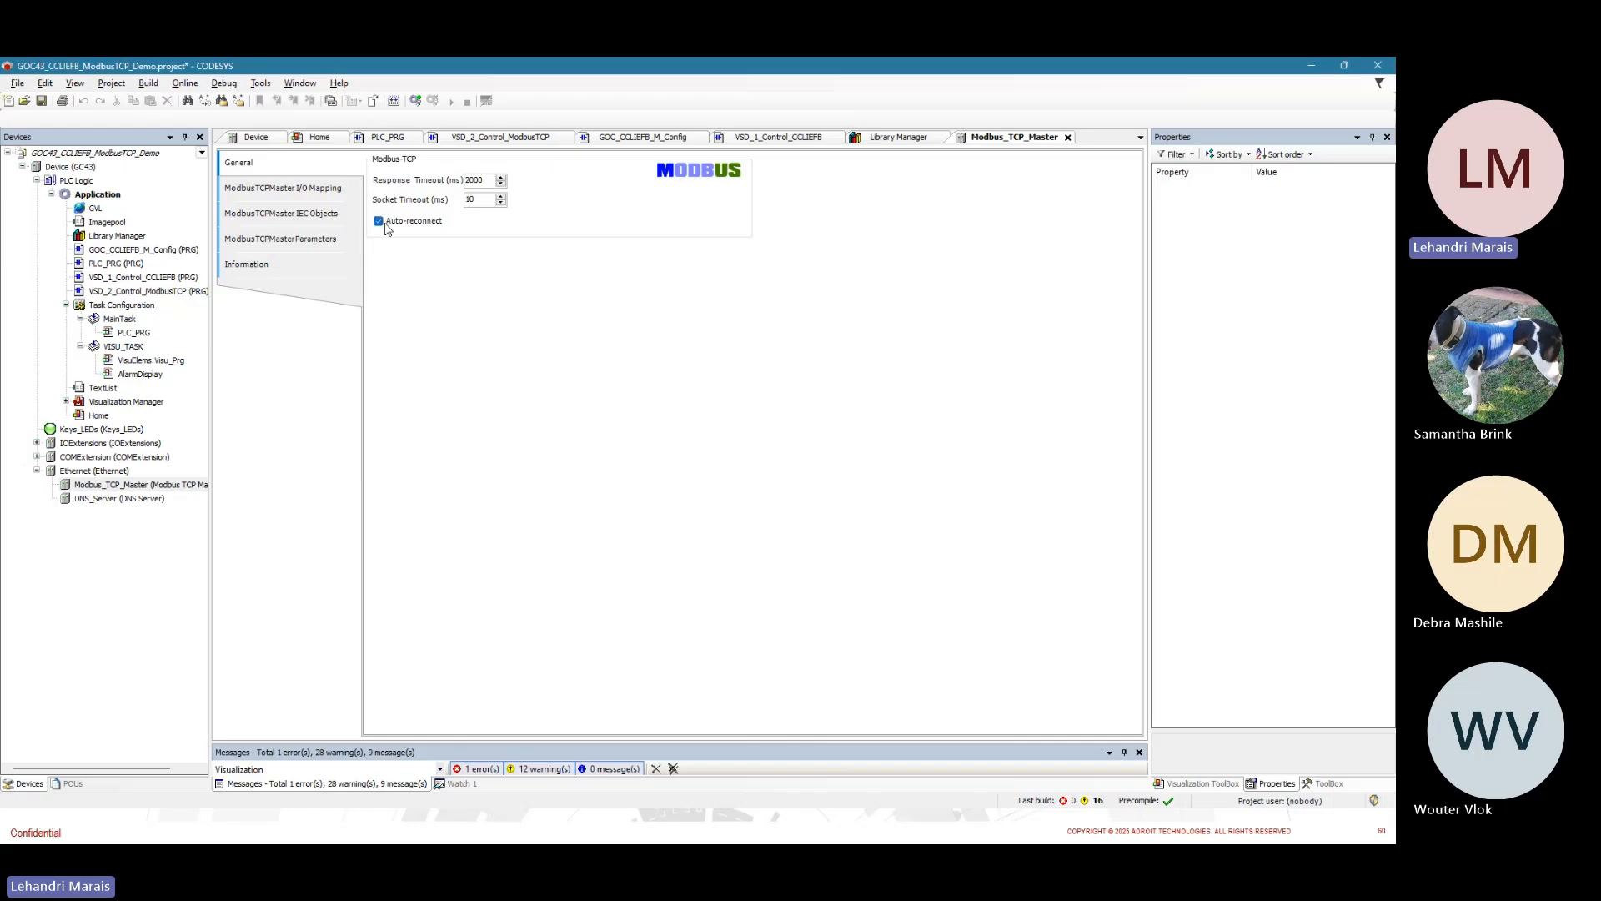
{"action": "left_click", "coordinate": [329, 188]}
{"action": "left_click", "coordinate": [316, 217]}
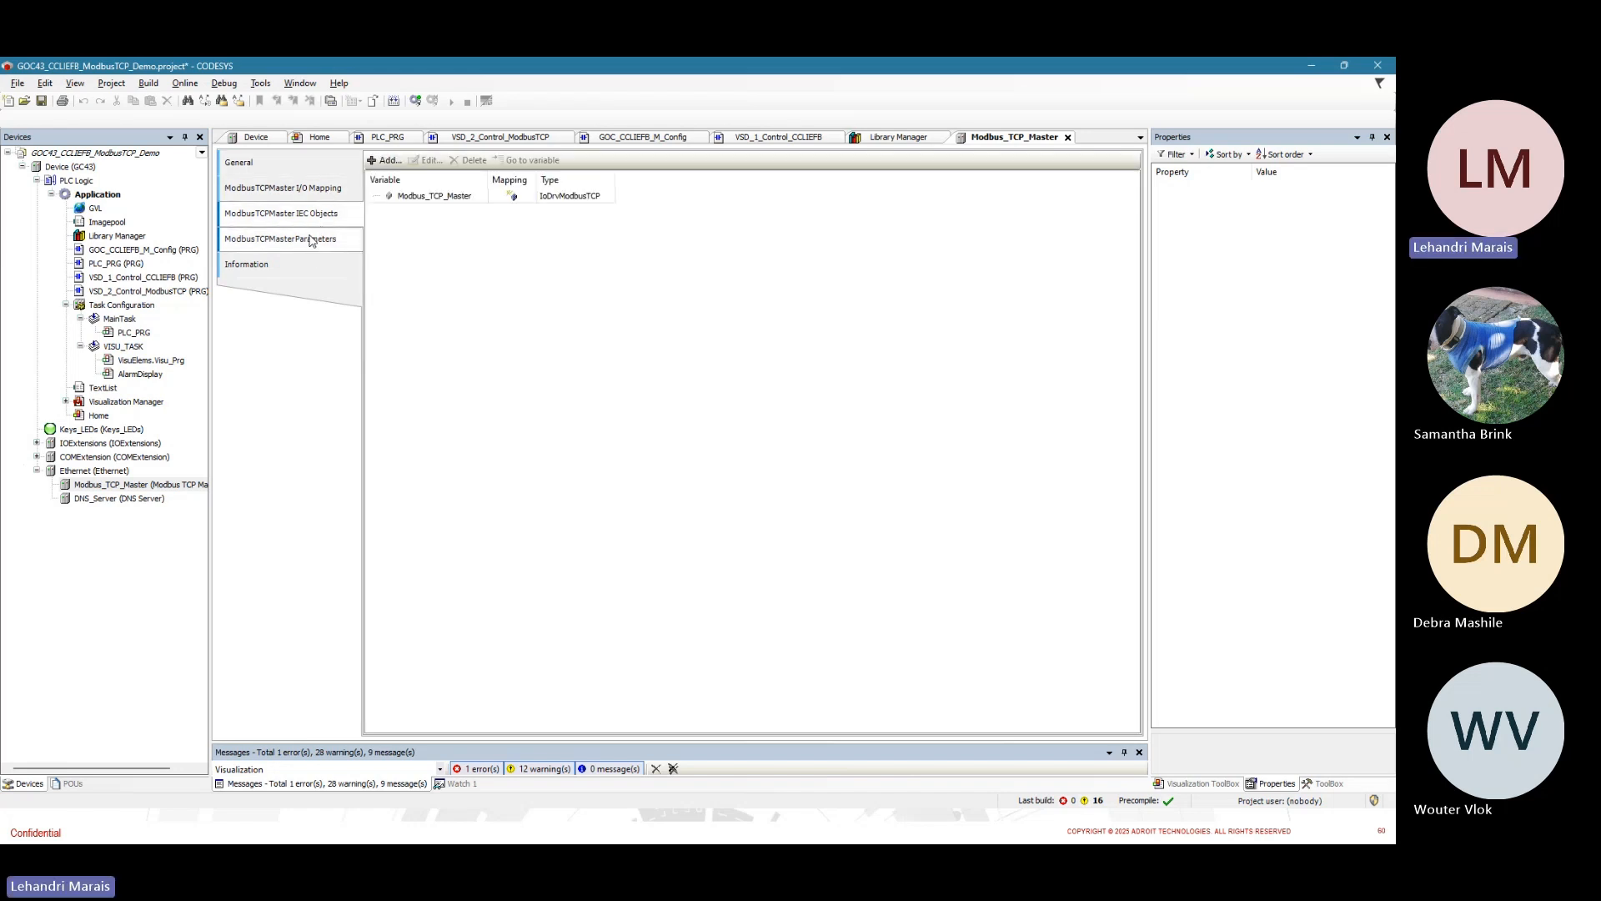
{"action": "left_click", "coordinate": [311, 241]}
{"action": "left_click", "coordinate": [303, 268]}
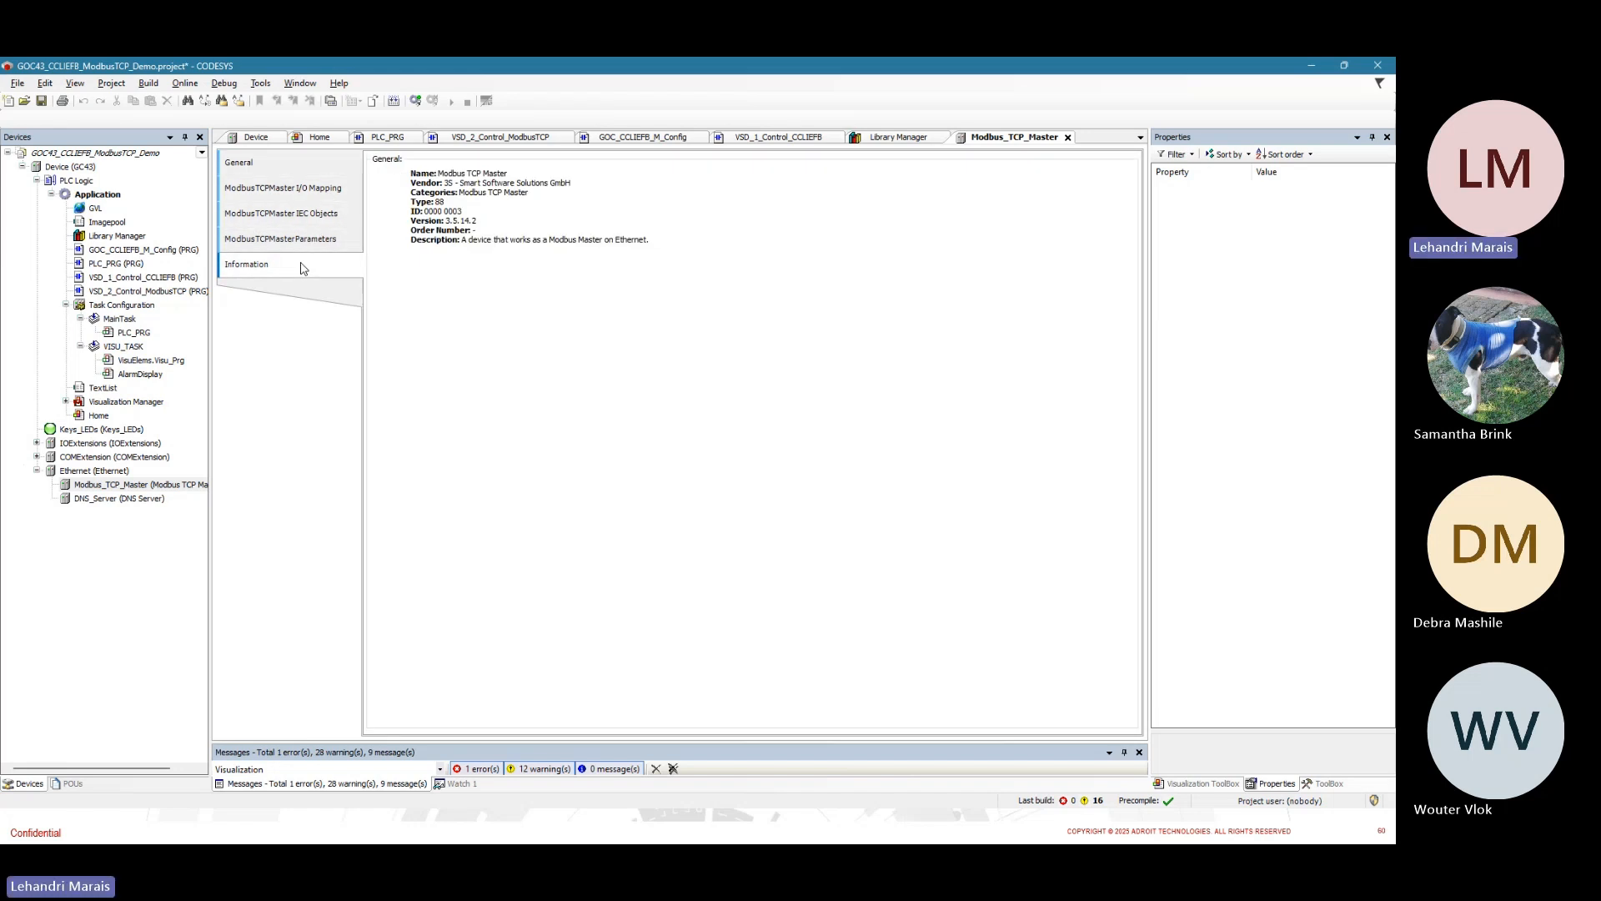
{"action": "left_click", "coordinate": [283, 167]}
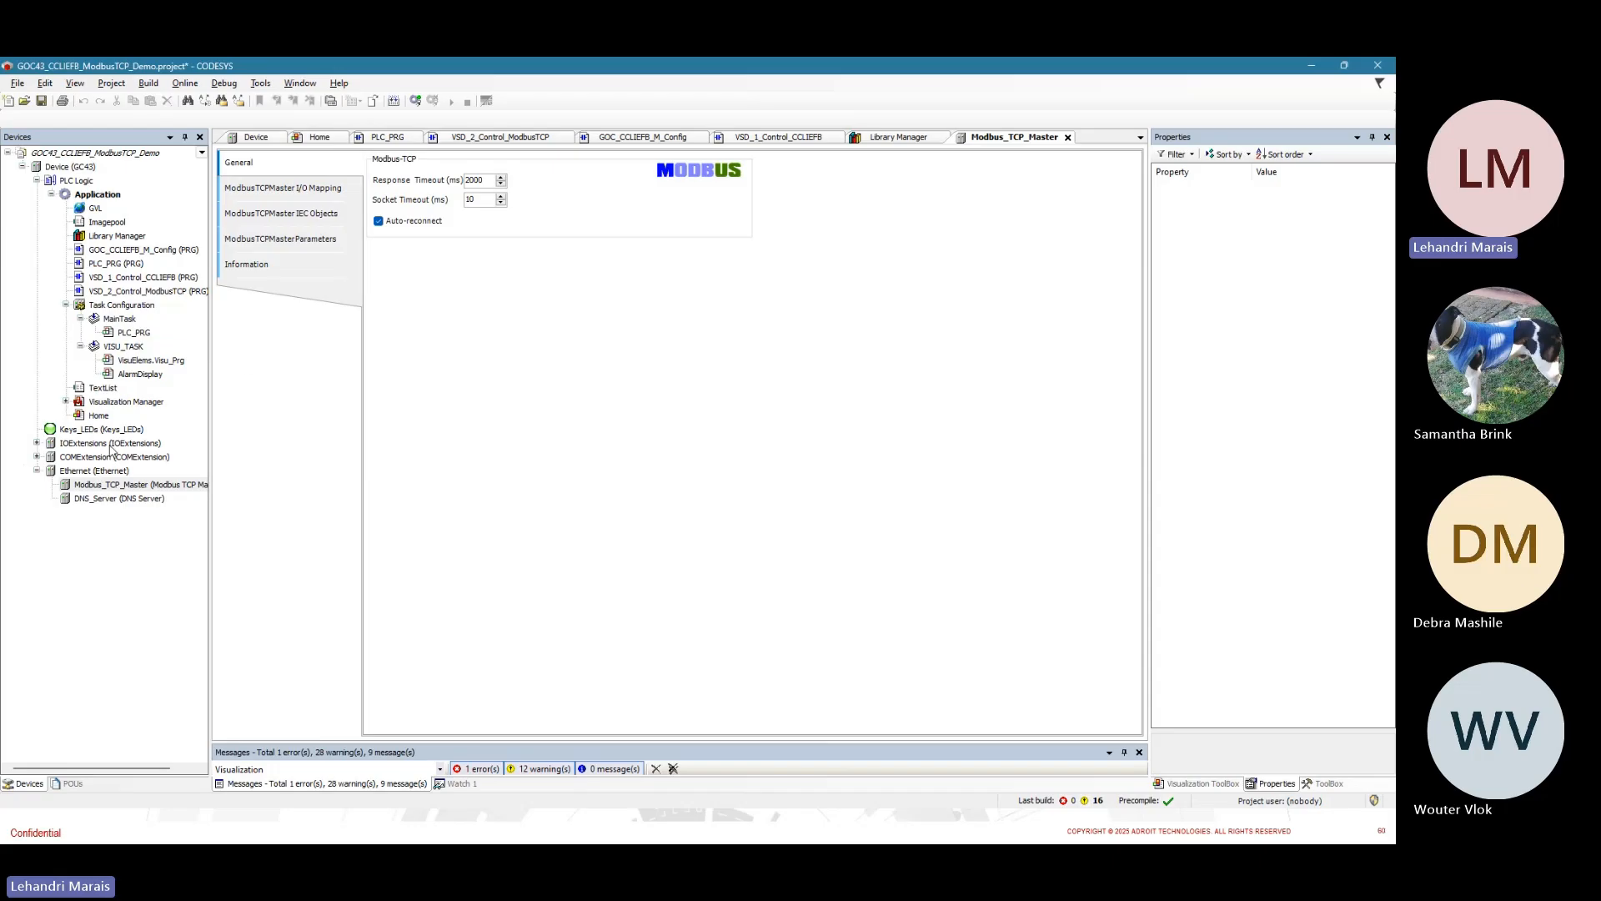
Add a Modbus TCP Slave device under Modbus_TCP_Master and close the device dialog
{"action": "right_click", "coordinate": [133, 485]}
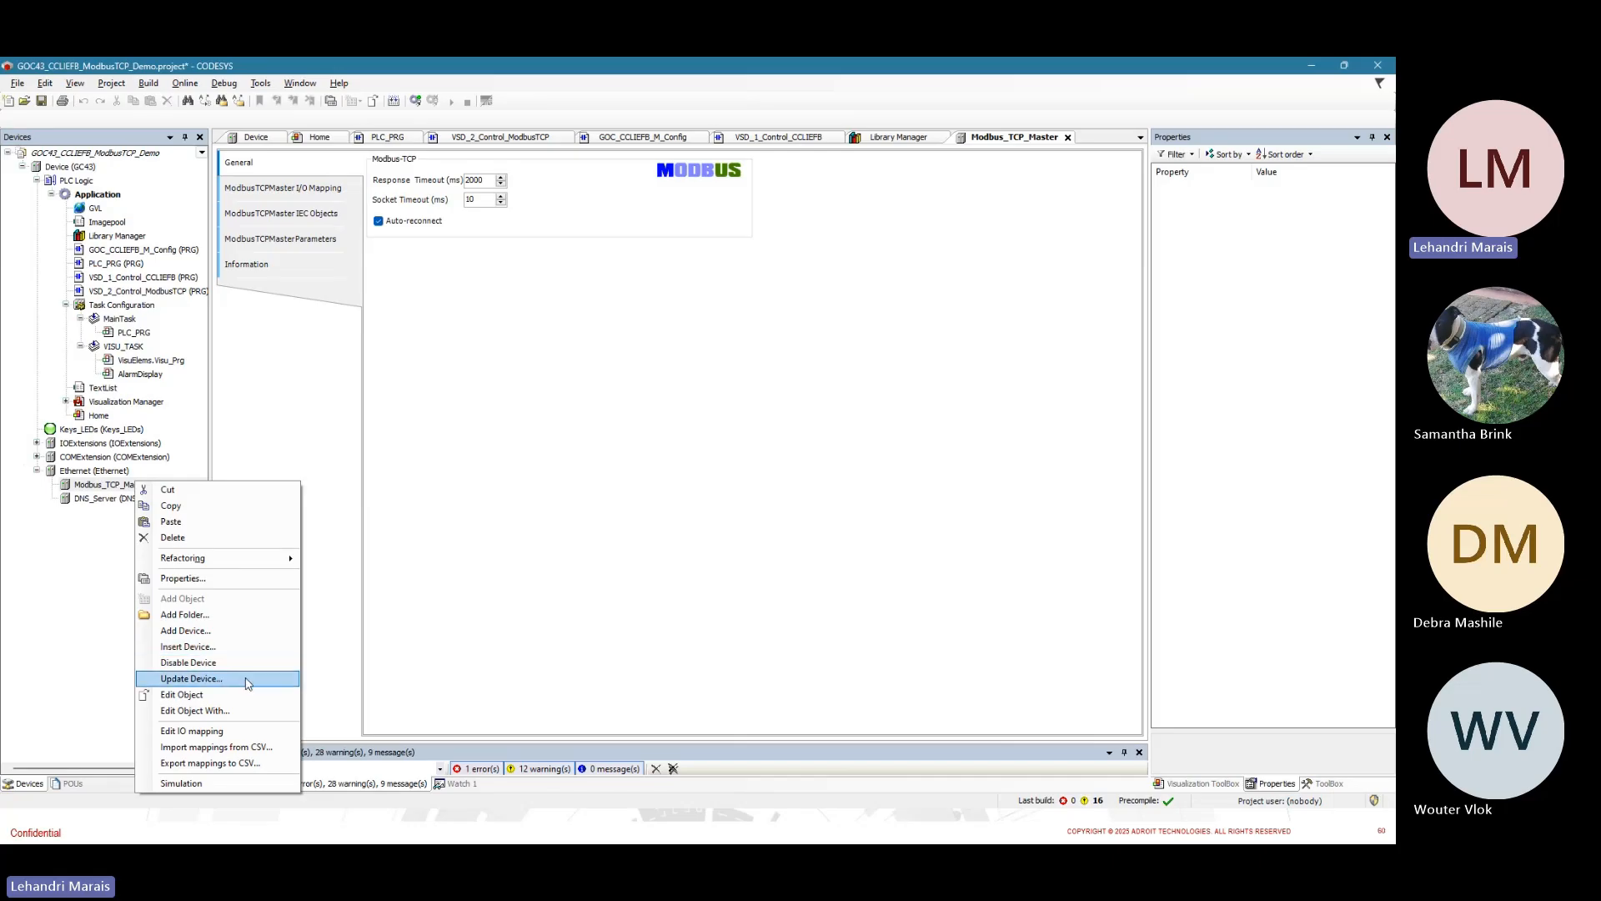
{"action": "left_click", "coordinate": [84, 473]}
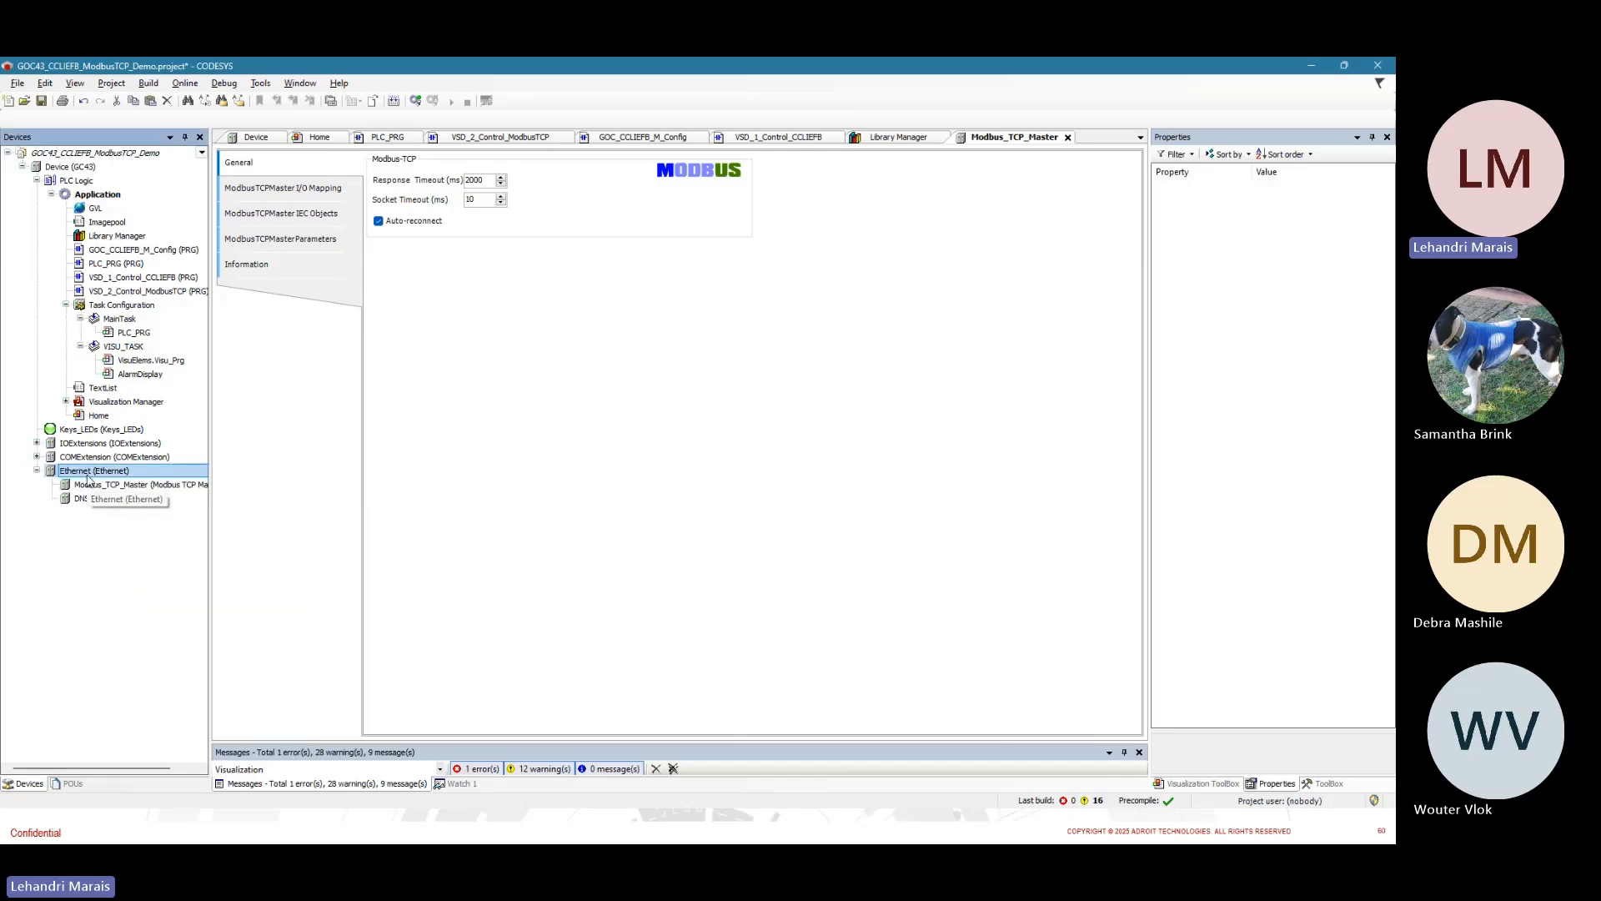
{"action": "left_click", "coordinate": [86, 487]}
{"action": "right_click", "coordinate": [85, 487]}
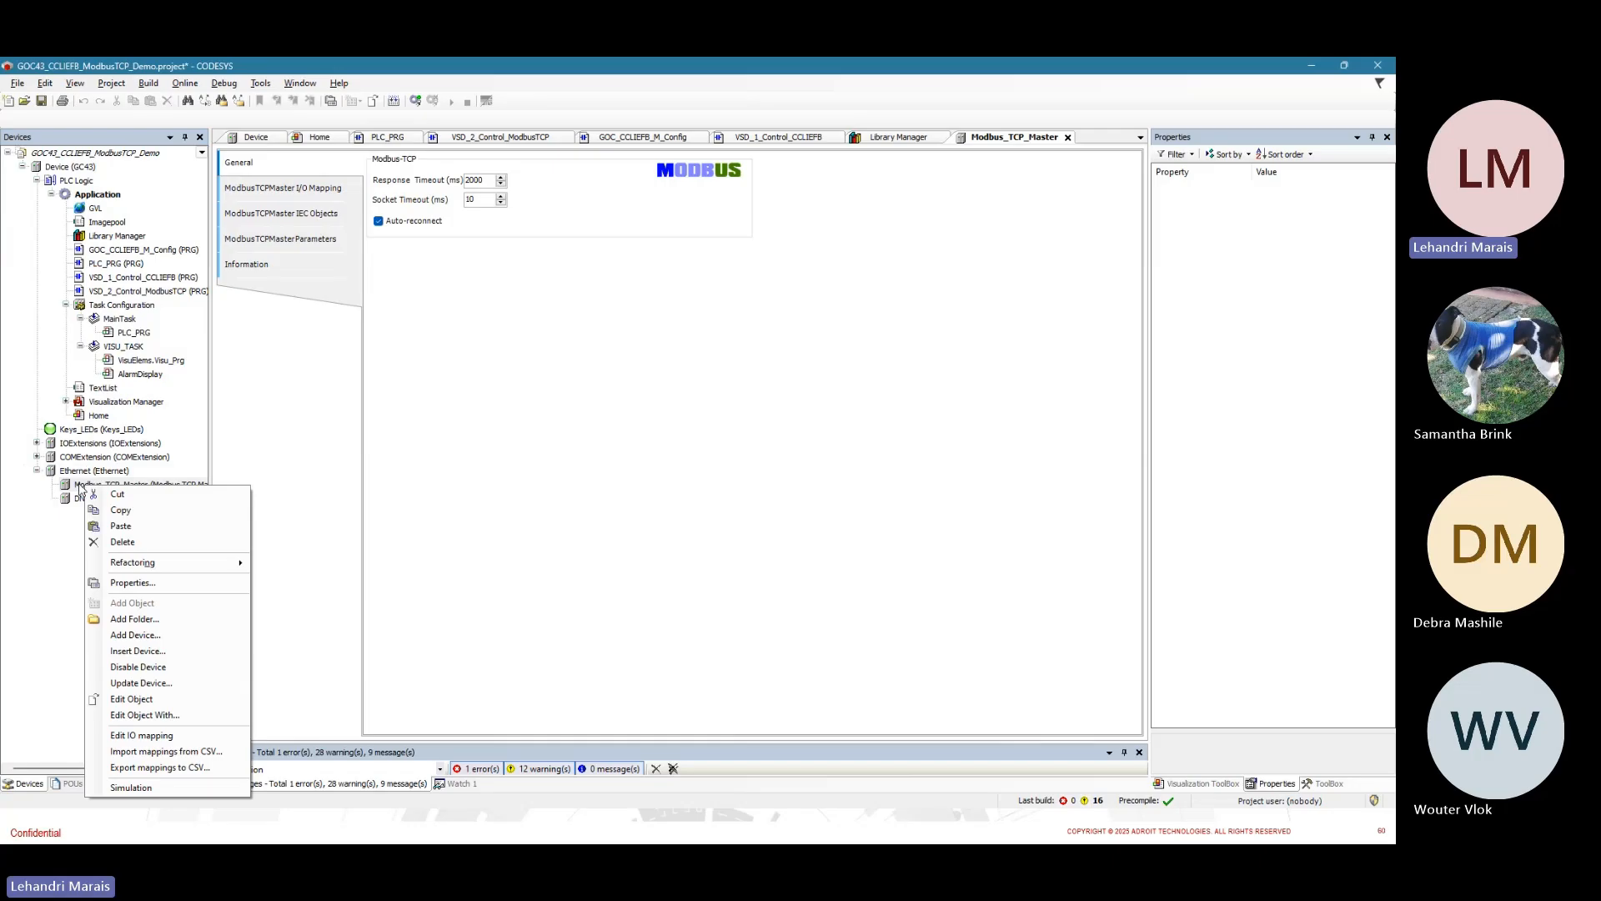
{"action": "left_click", "coordinate": [152, 638]}
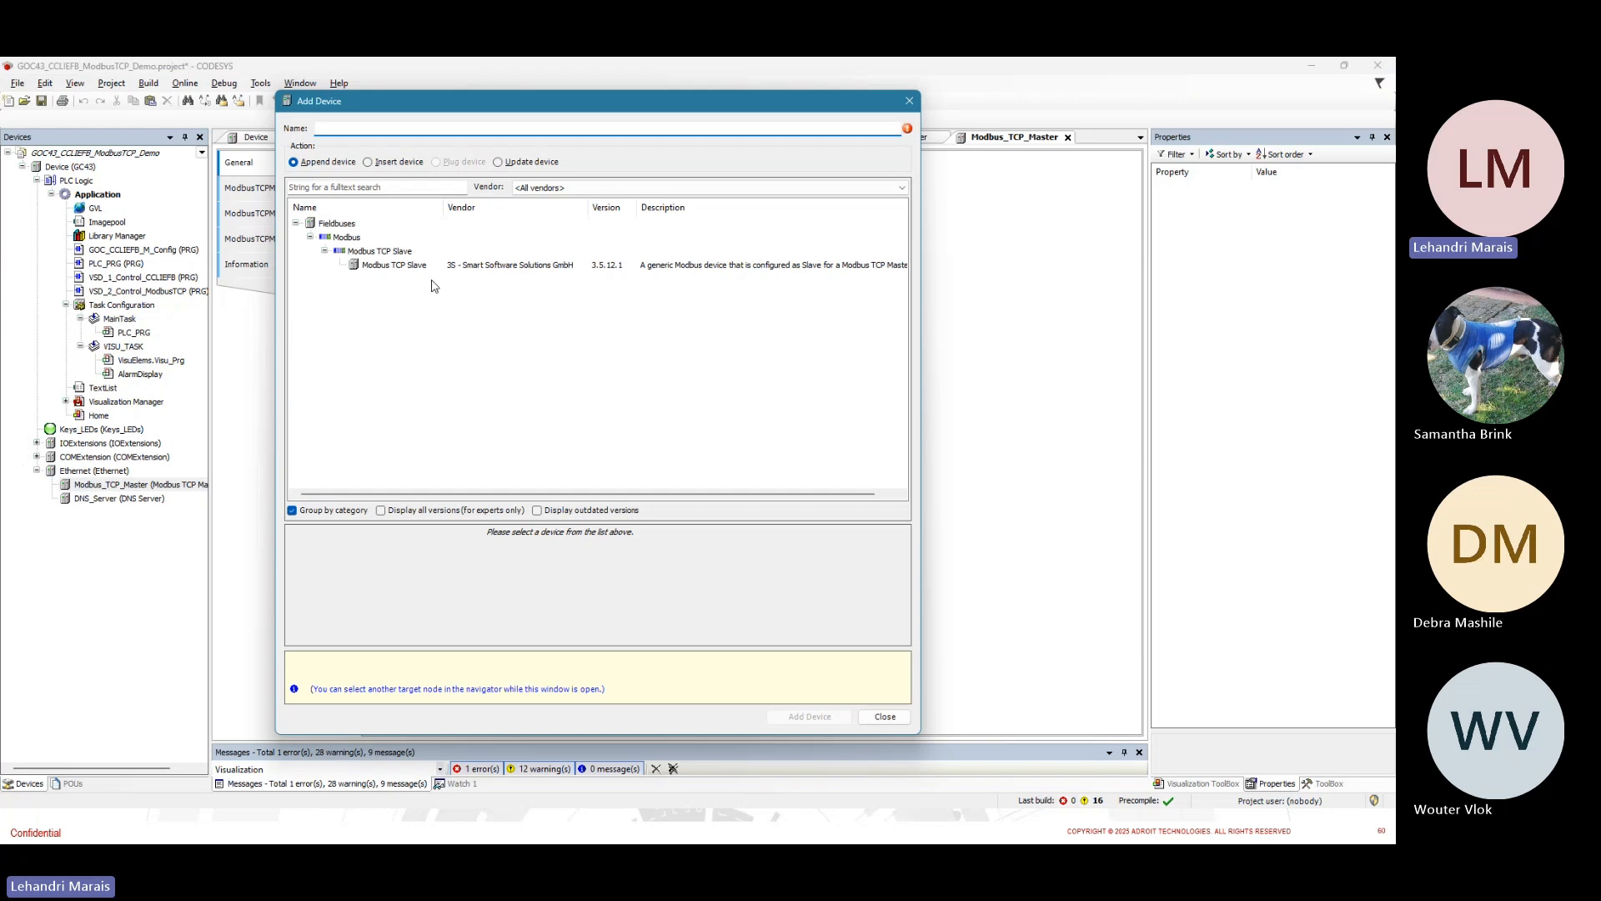
{"action": "left_click", "coordinate": [386, 265]}
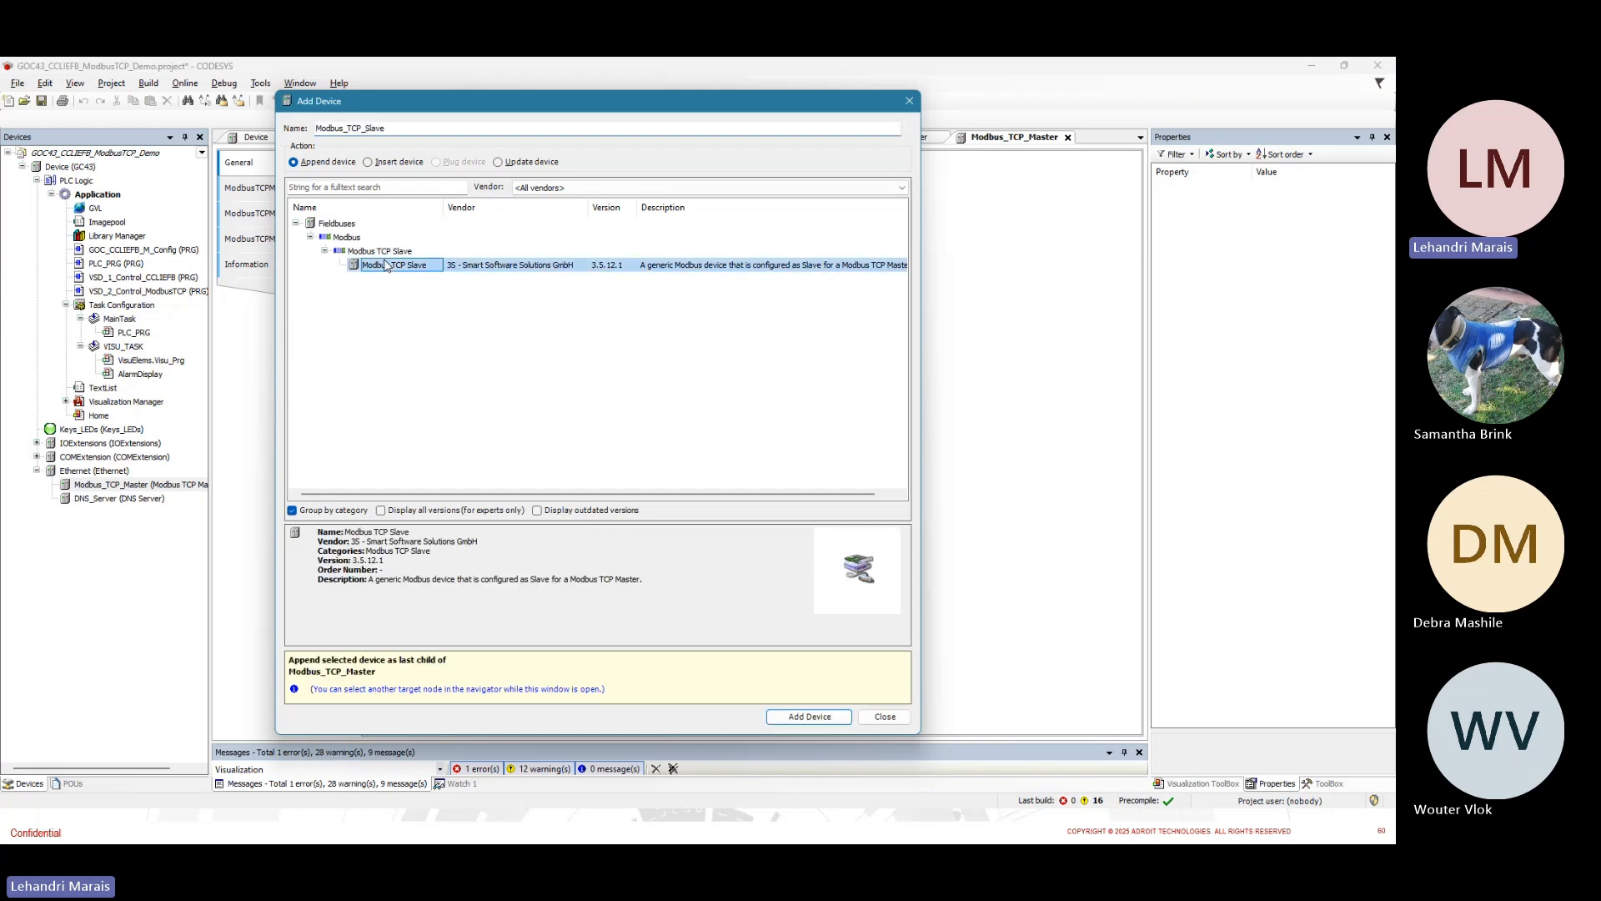
{"action": "left_click", "coordinate": [809, 717]}
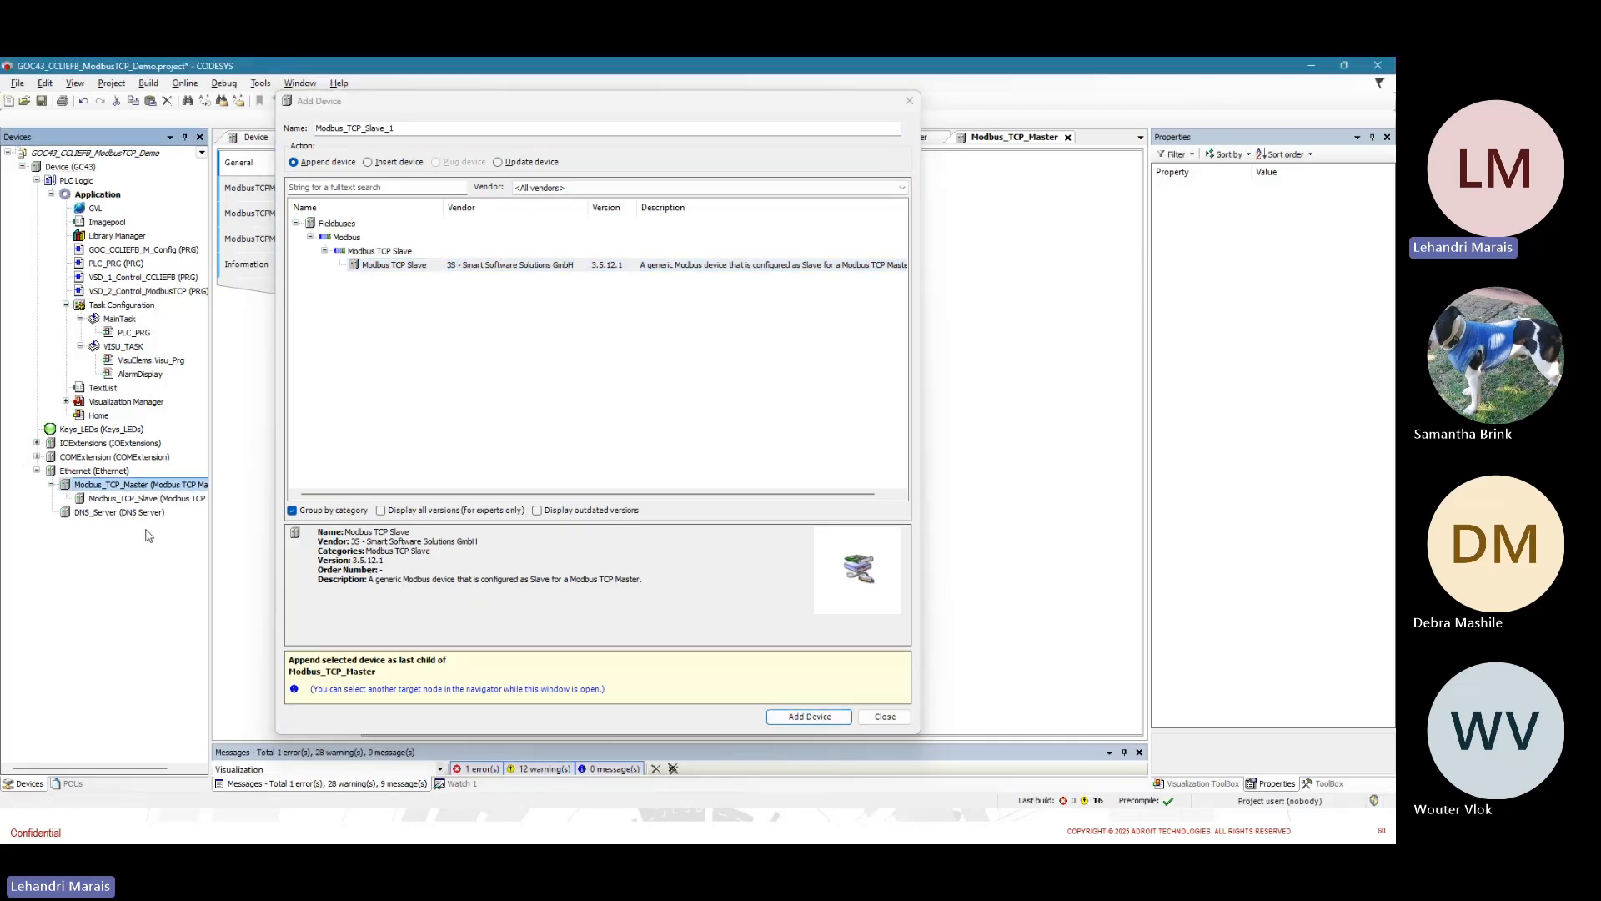
{"action": "left_click", "coordinate": [885, 717]}
Open the Modbus_TCP_Slave device's general settings and set the slave IP address to 192.168.3.10
{"action": "left_click", "coordinate": [110, 500]}
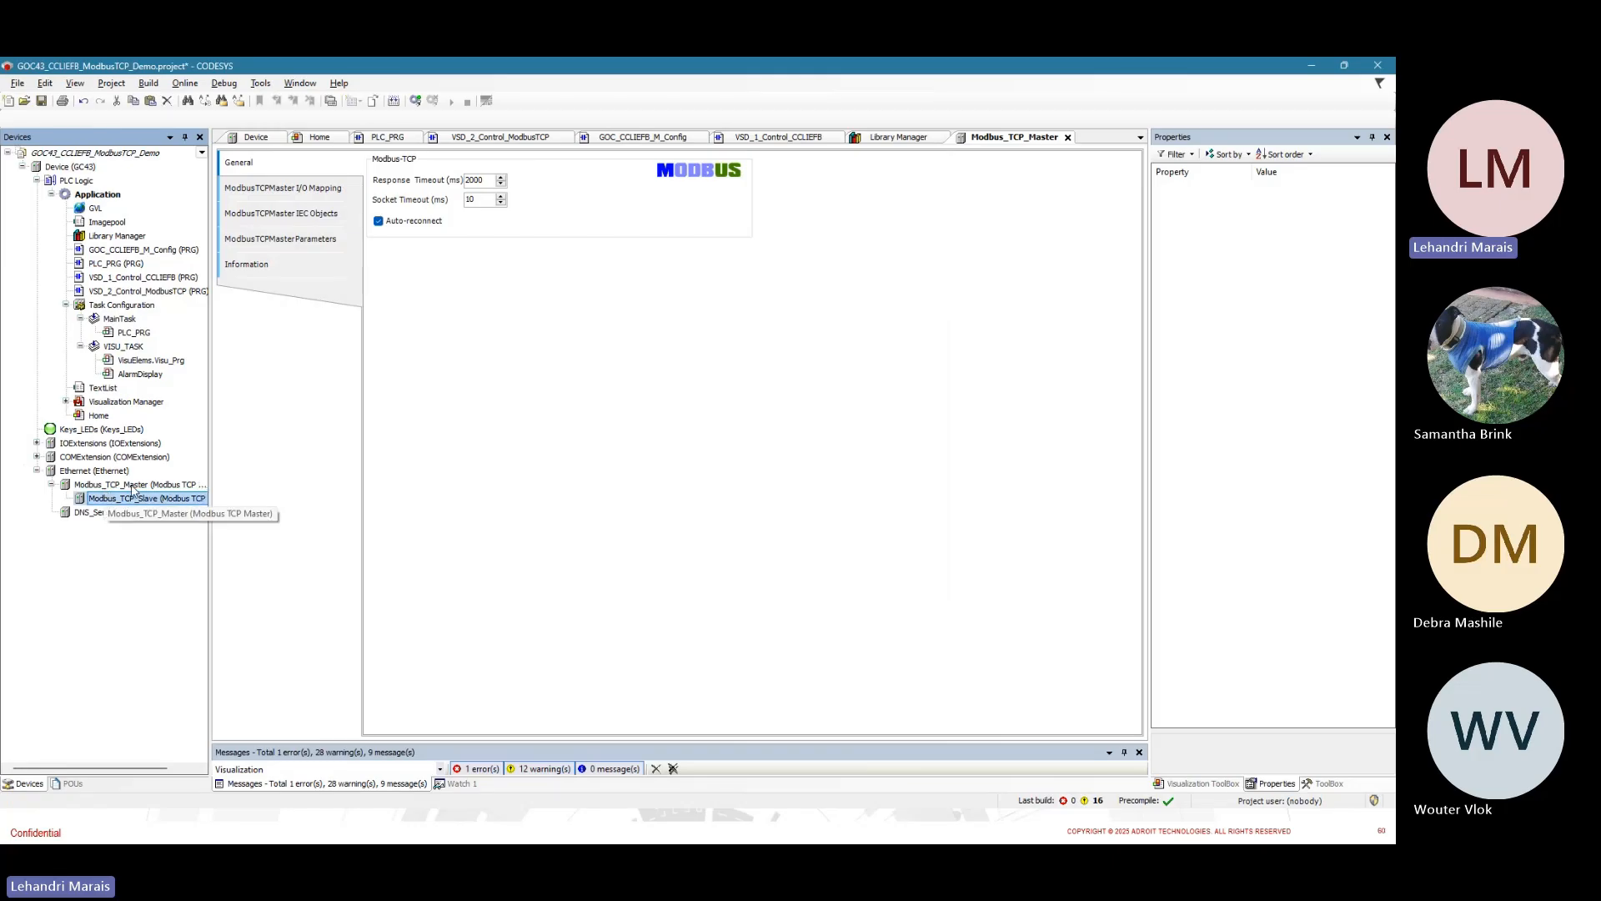
{"action": "double_click", "coordinate": [156, 499]}
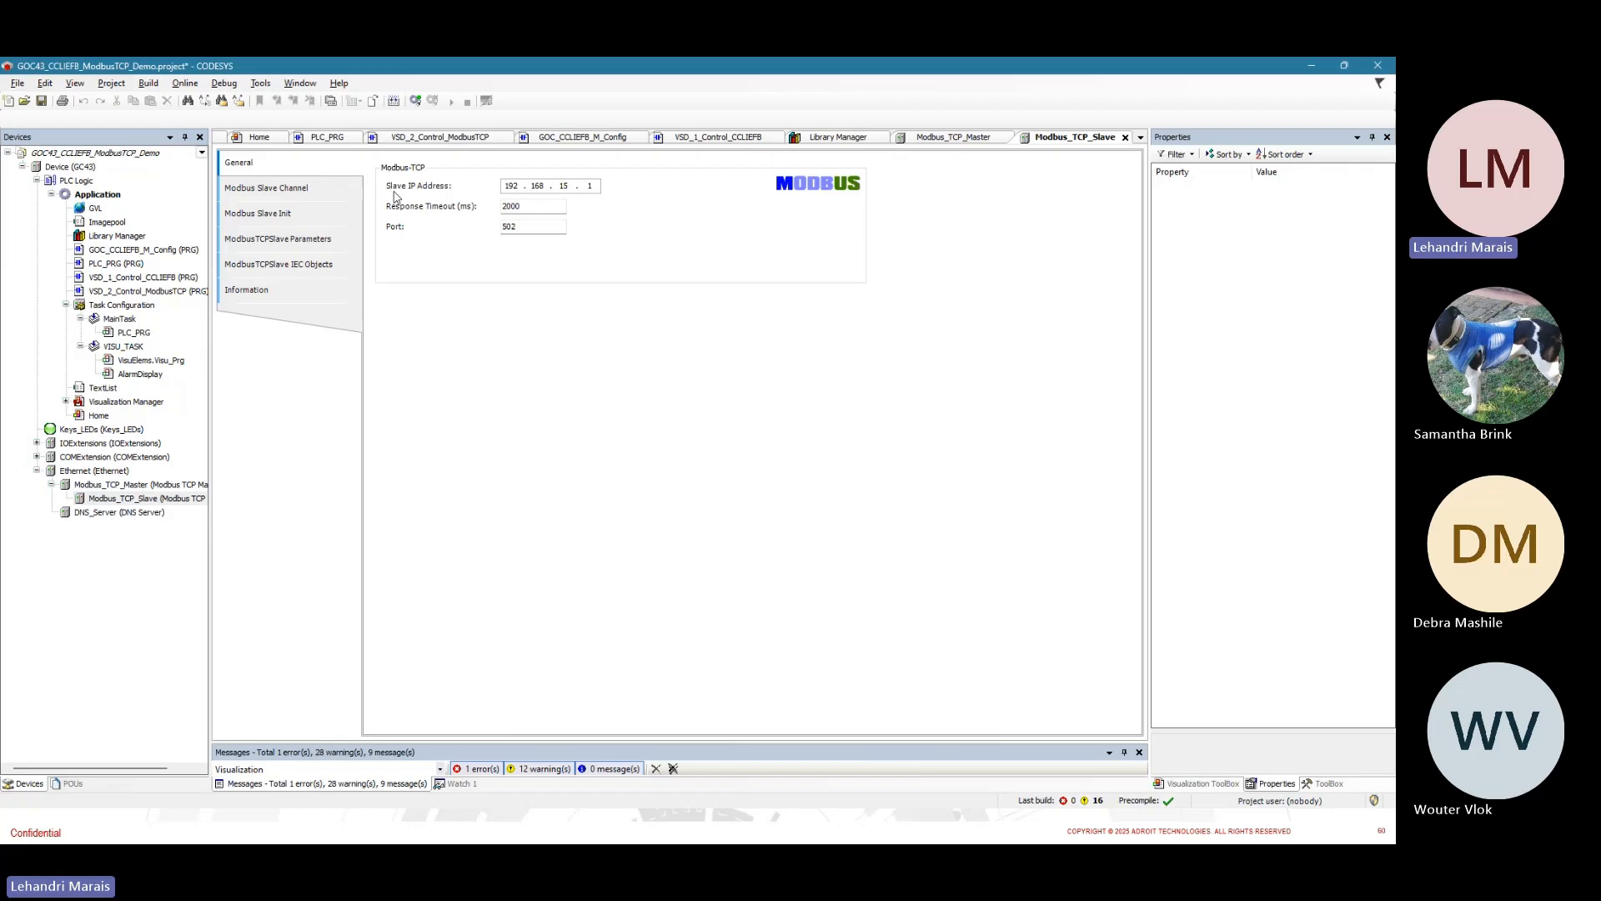
{"action": "left_click", "coordinate": [565, 185]}
{"action": "type", "text": "3 . 10"}
{"action": "left_click", "coordinate": [527, 223]}
{"action": "left_click", "coordinate": [1311, 66]}
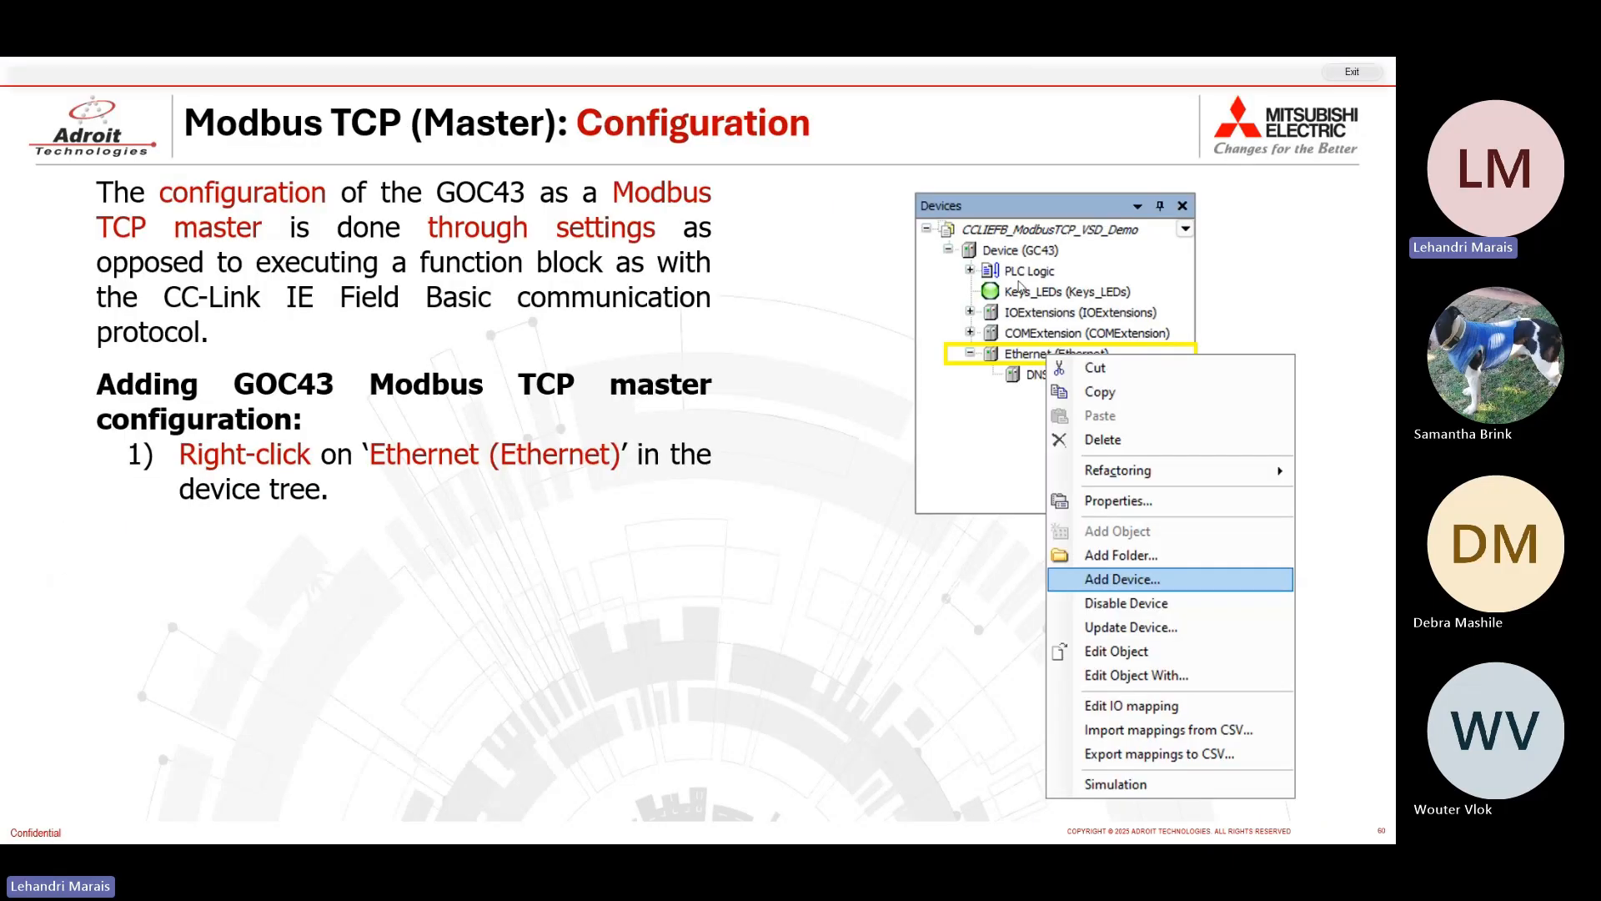
{"action": "left_click", "coordinate": [848, 334]}
{"action": "left_click", "coordinate": [843, 335]}
{"action": "left_click", "coordinate": [842, 337]}
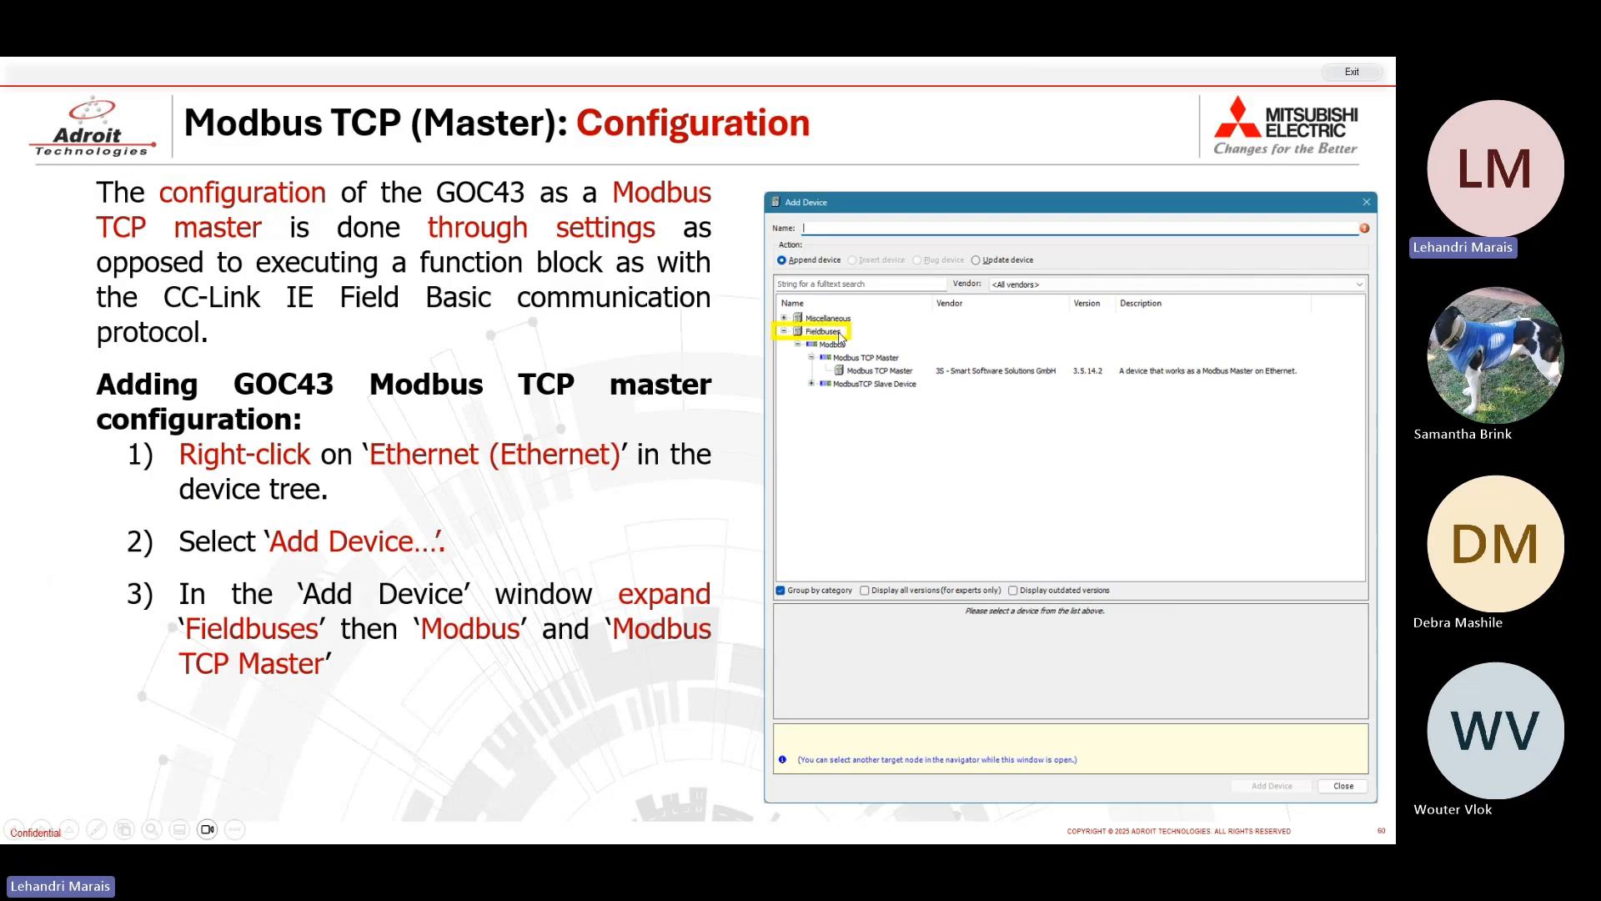
{"action": "left_click", "coordinate": [838, 334]}
{"action": "left_click", "coordinate": [760, 380]}
{"action": "left_click", "coordinate": [748, 391]}
{"action": "left_click", "coordinate": [748, 391]}
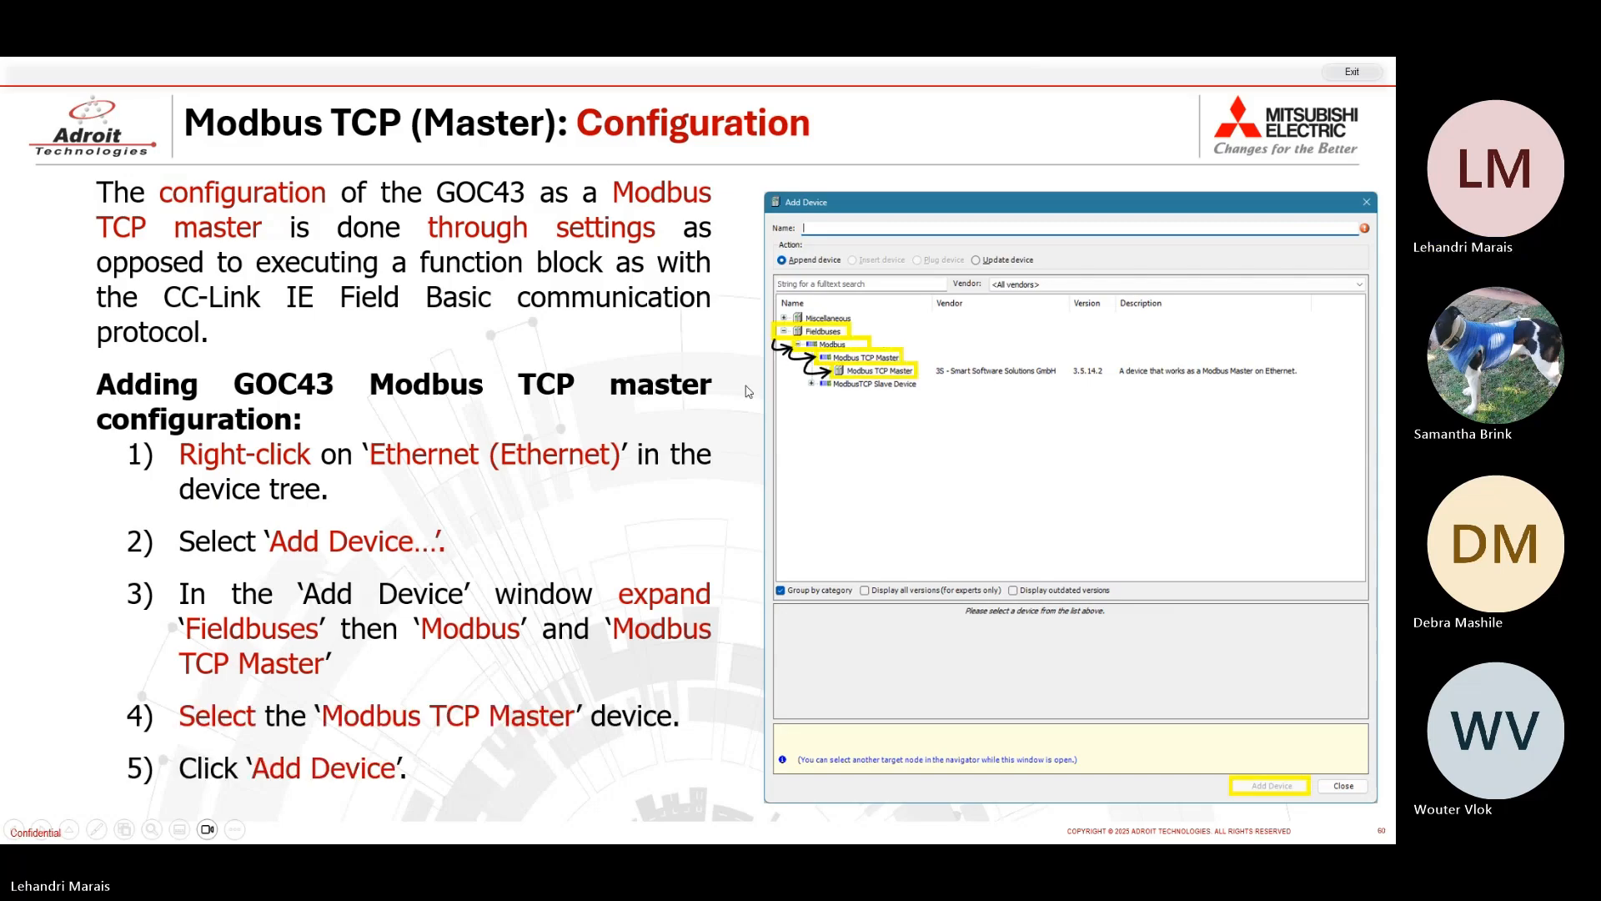